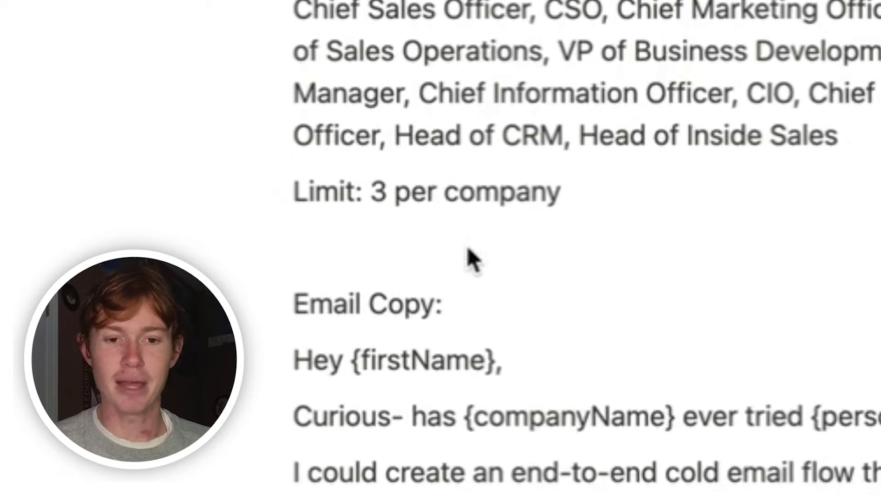
# Step: Scroll through the Notion Campaign page's targeting, job titles and email copy before moving to Clay
pyautogui.scroll(-4, 287, 272)
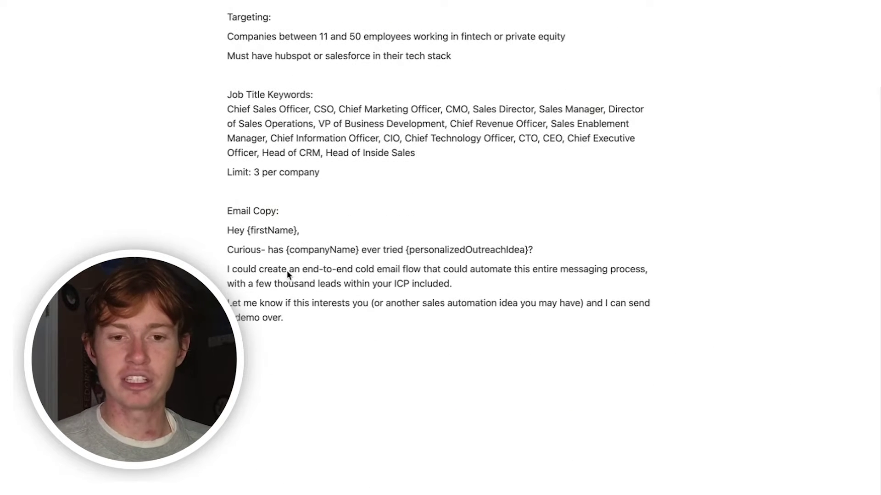
pyautogui.scroll(2, 289, 248)
pyautogui.scroll(-2, 287, 275)
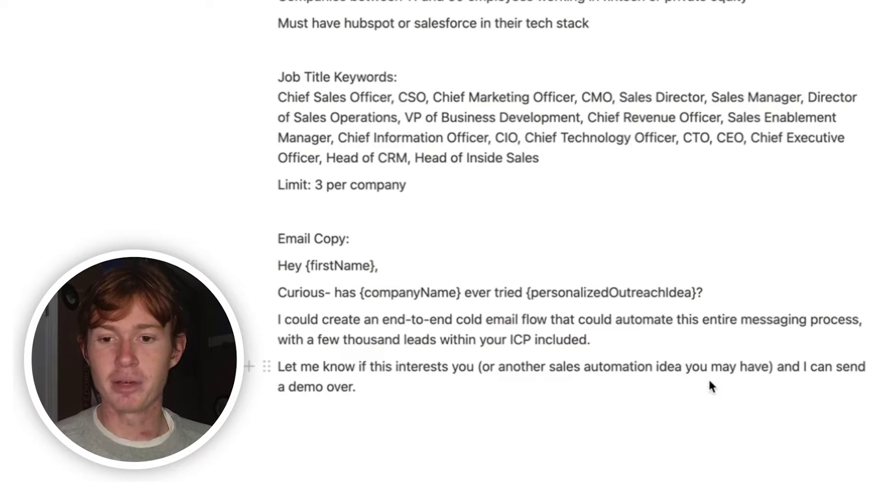
pyautogui.scroll(3, 356, 438)
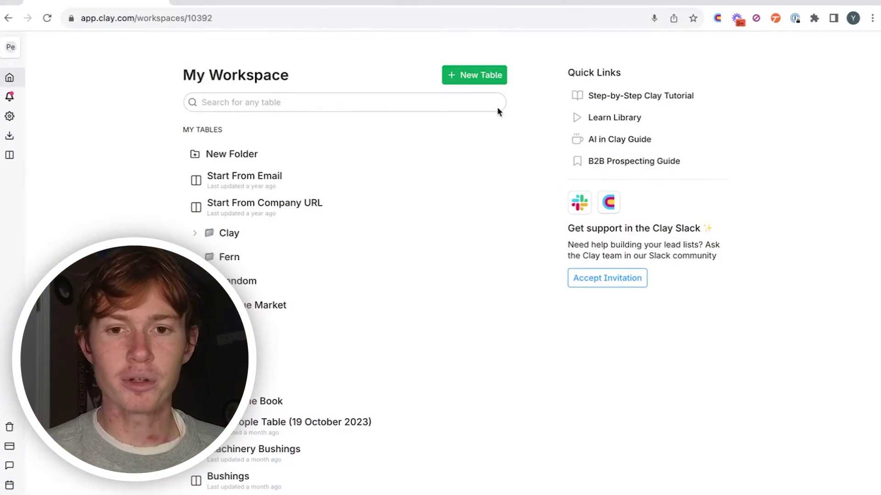
# Step: Start a Find Companies search for 11-50 employee firms with fintech and private equity keywords
pyautogui.click(481, 75)
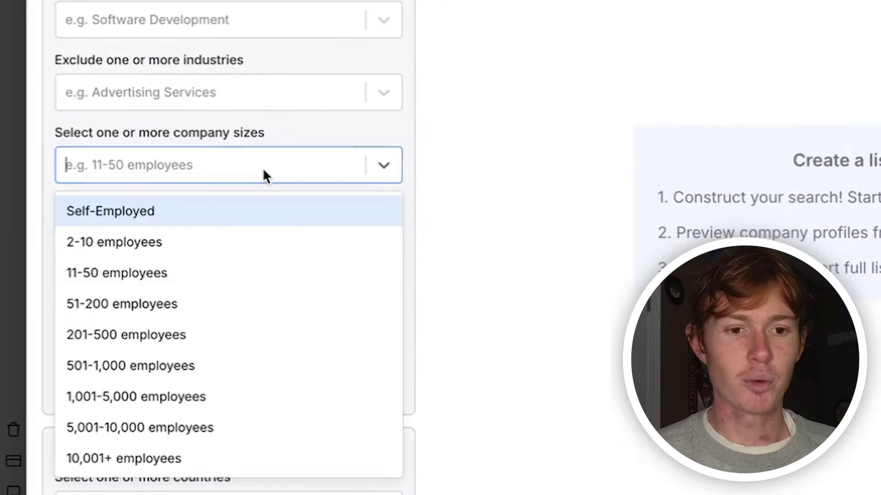
pyautogui.click(113, 331)
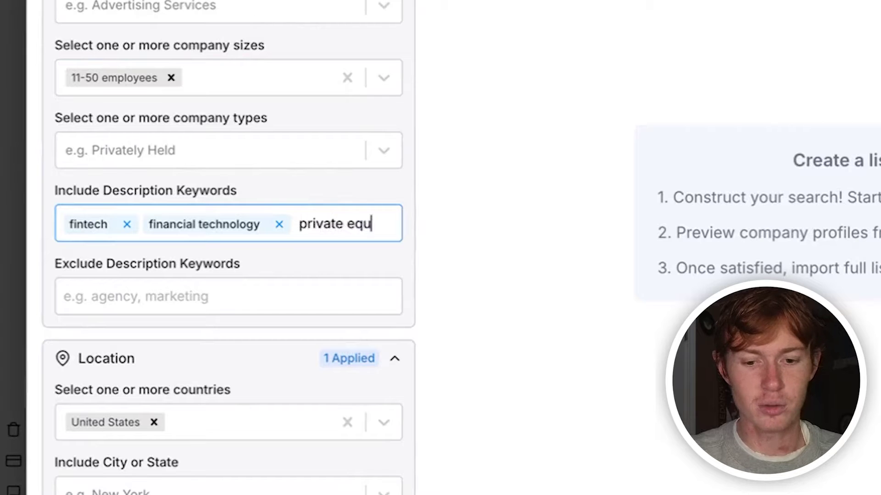
pyautogui.write('ity')
pyautogui.press('Return')
pyautogui.press('Return')
pyautogui.scroll(-2, 241, 243)
# Step: Exclude agency keywords and add United Kingdom to the included countries
pyautogui.click(240, 243)
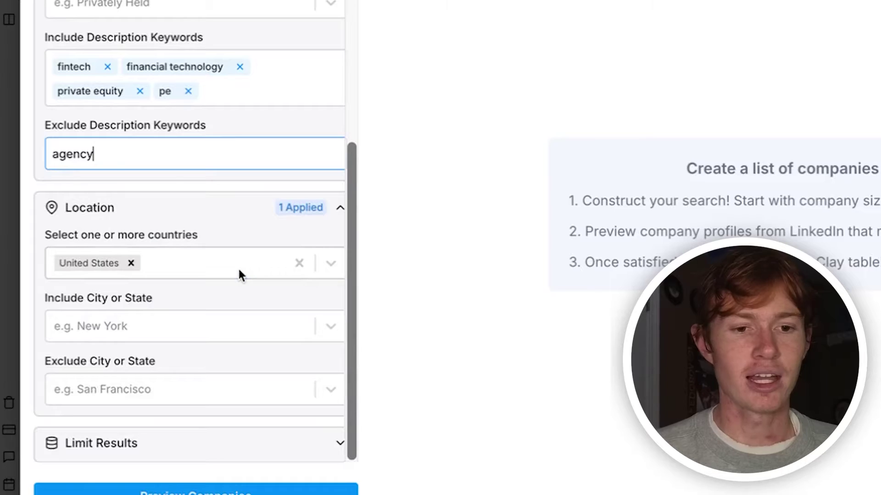
pyautogui.click(238, 267)
pyautogui.write('un')
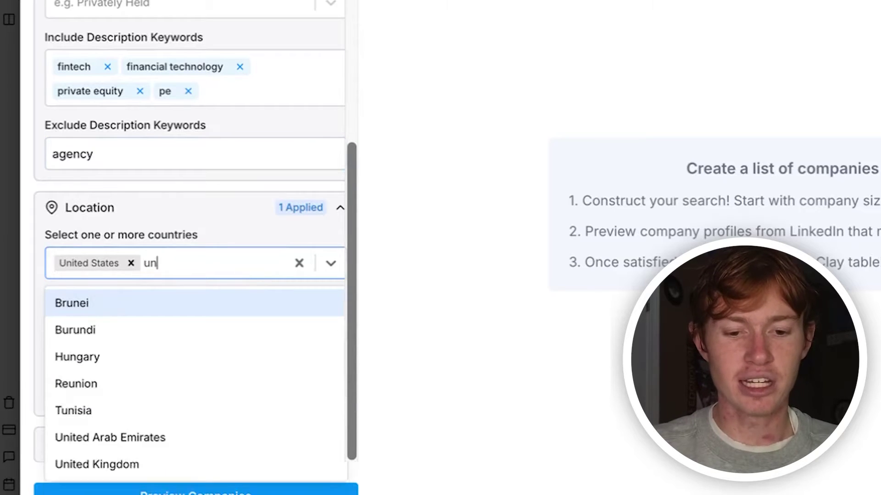
pyautogui.write('ite')
pyautogui.click(168, 318)
pyautogui.write('cana')
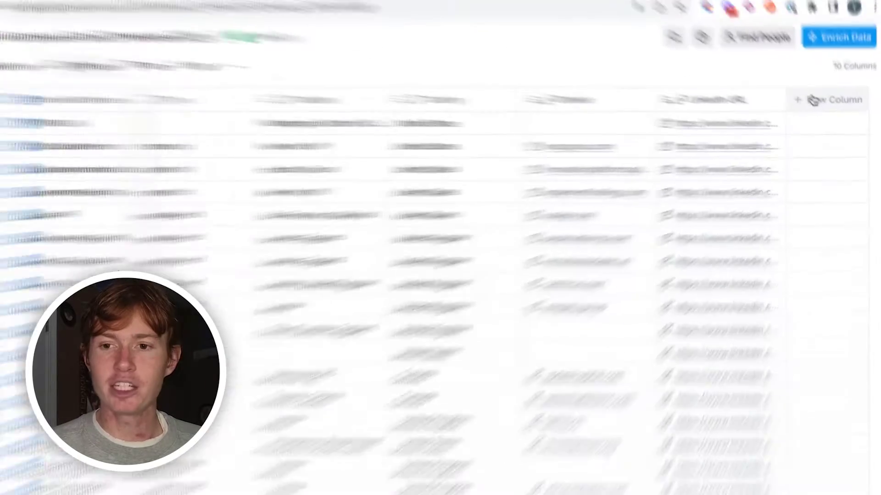
# Step: Open the Add Column enrichment menu on the Find Companies table
pyautogui.click(812, 100)
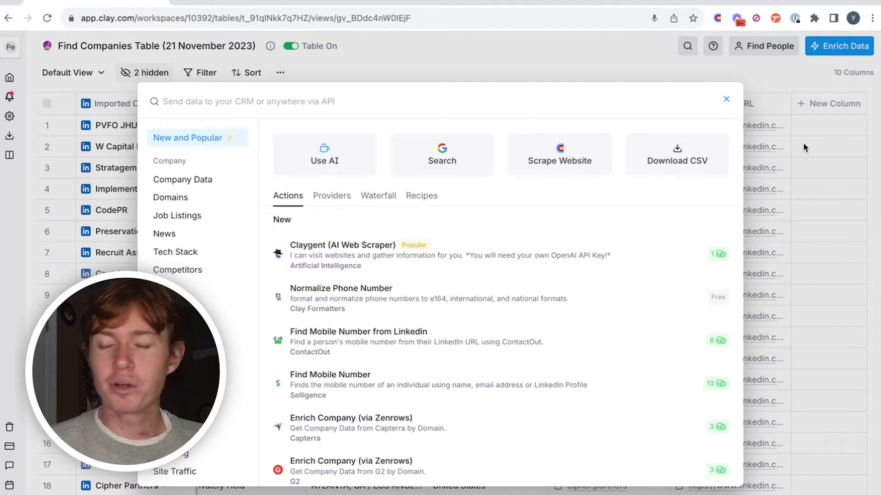
# Step: Add a Tech Stack waterfall enrichment on the Domain column, filtered to 'hubspot, salesforce', and run it
pyautogui.click(367, 197)
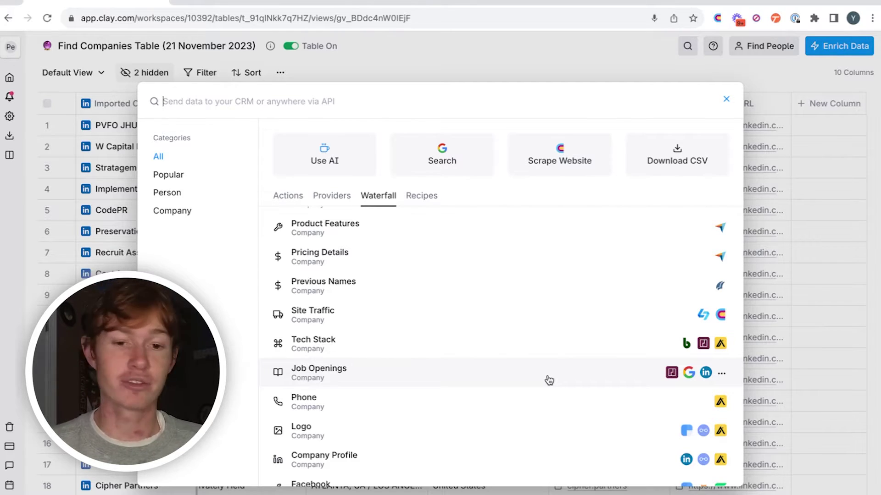
pyautogui.click(544, 351)
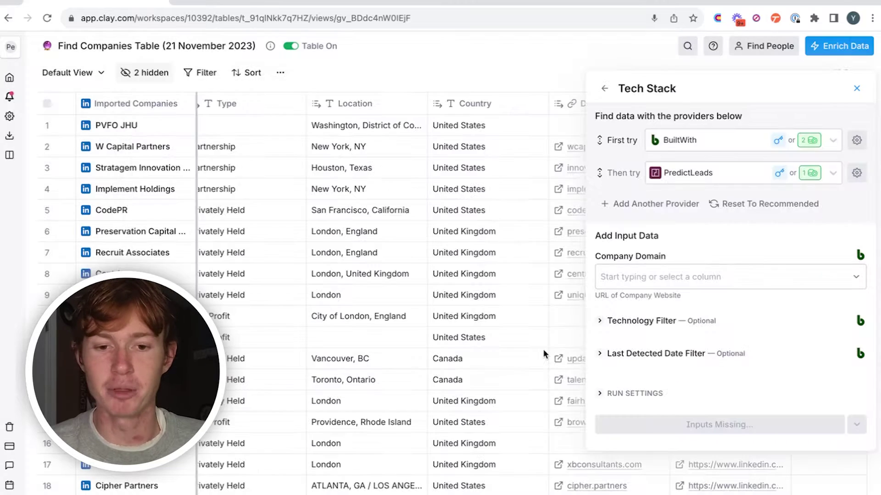
pyautogui.click(693, 277)
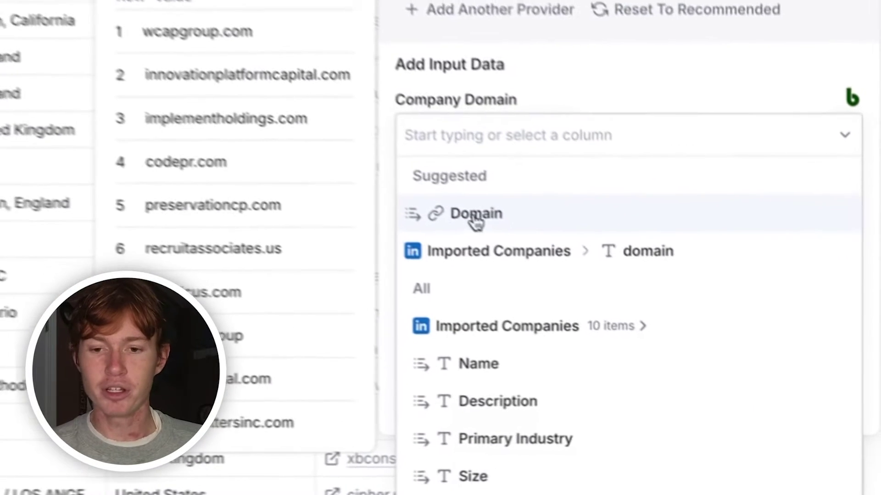
pyautogui.click(537, 248)
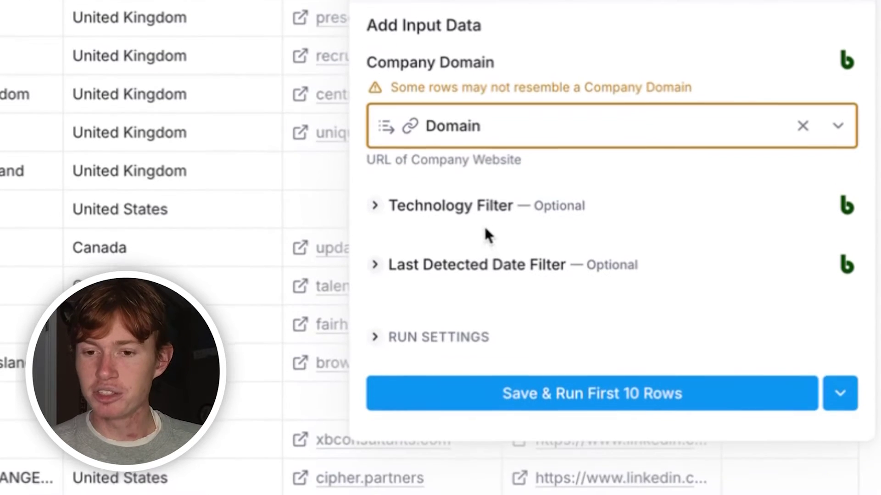
pyautogui.click(450, 313)
pyautogui.click(449, 236)
pyautogui.write('hubspot, salesforce')
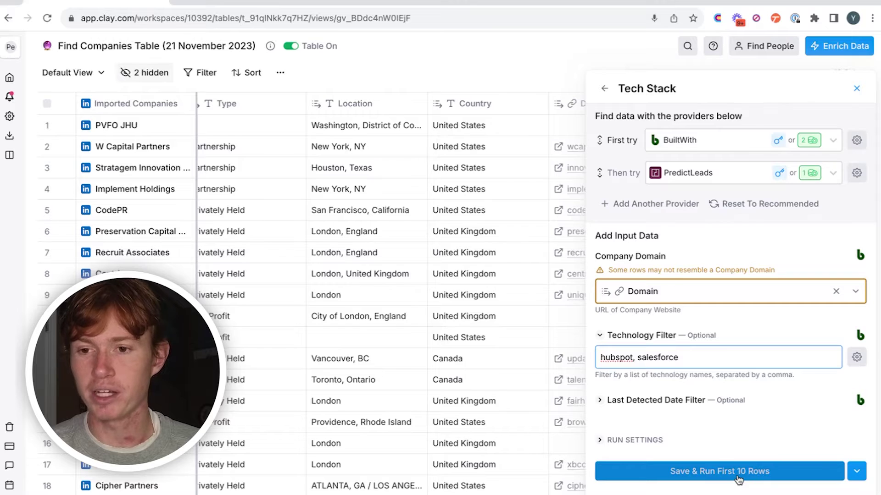
pyautogui.click(739, 480)
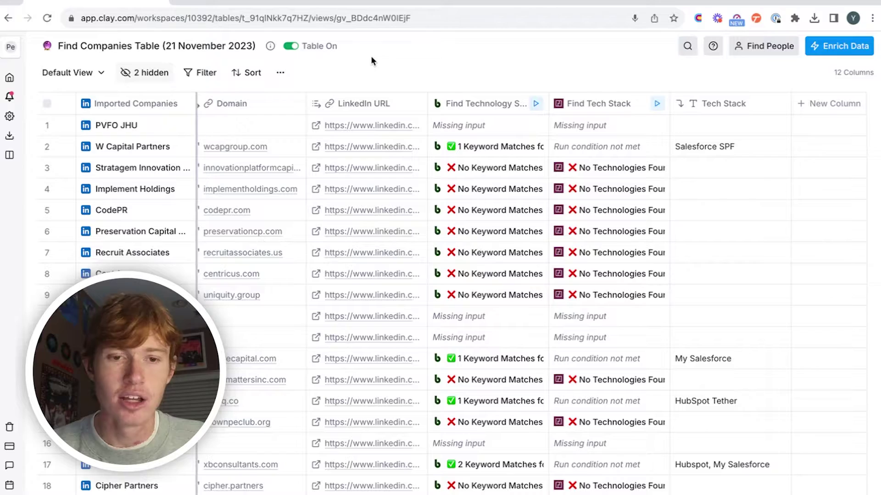
# Step: Filter the companies table to rows where Tech Stack is not empty
pyautogui.click(198, 73)
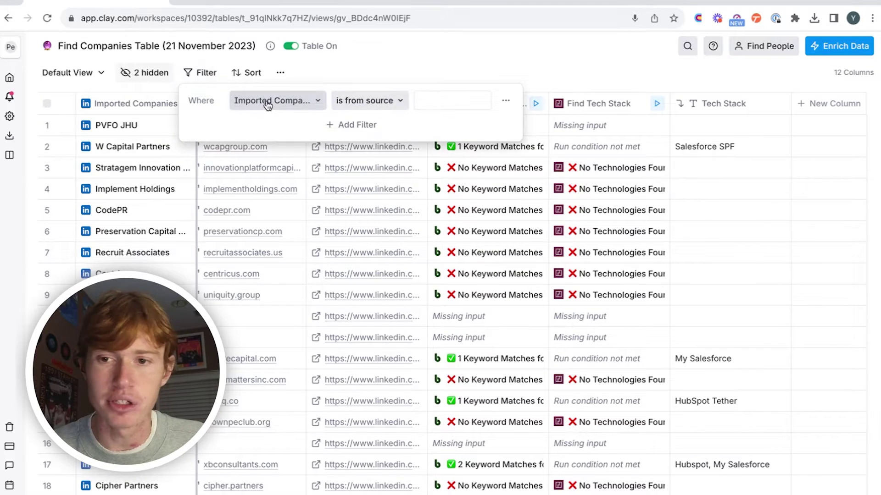
pyautogui.click(266, 100)
pyautogui.click(363, 374)
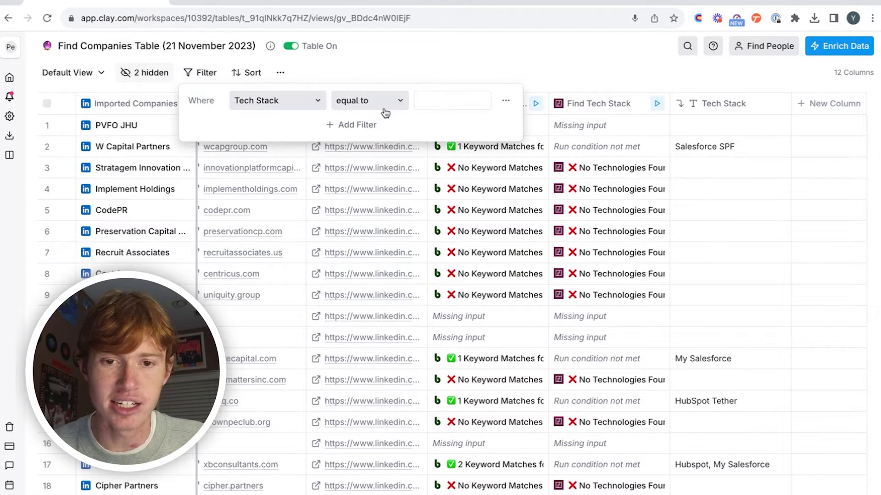
pyautogui.click(384, 104)
pyautogui.click(458, 199)
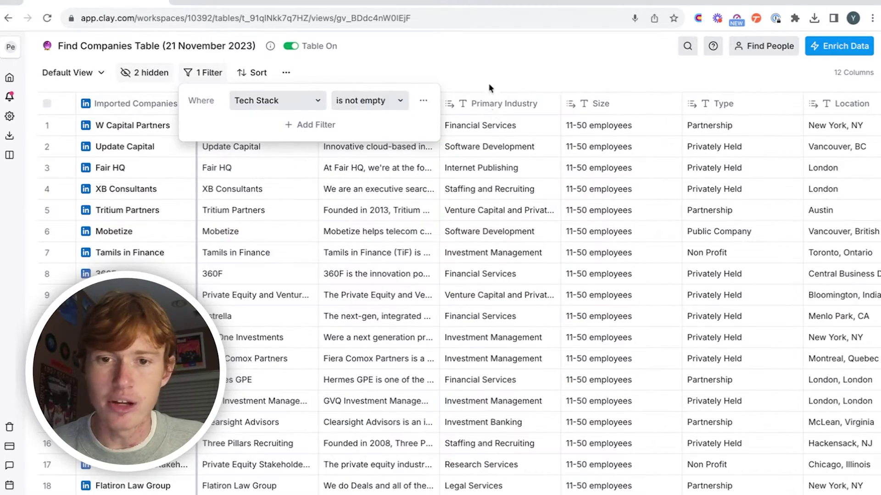
pyautogui.click(482, 42)
# Step: Review the filtered company rows and go back to the workspace home
pyautogui.hscroll(15, 532, 236)
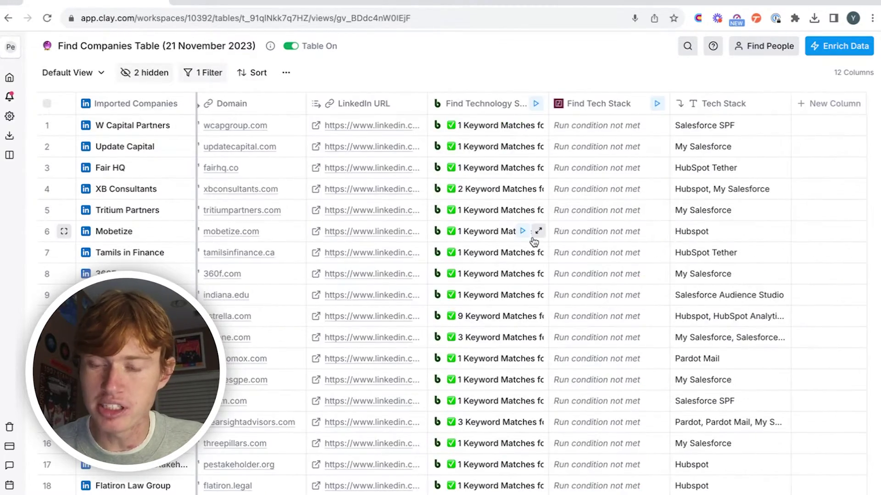
pyautogui.scroll(-20, 534, 241)
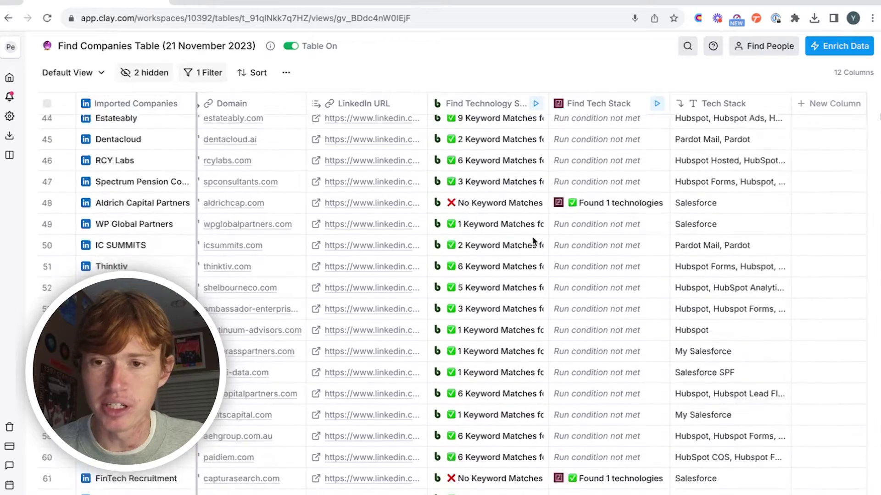
pyautogui.scroll(-2, 532, 236)
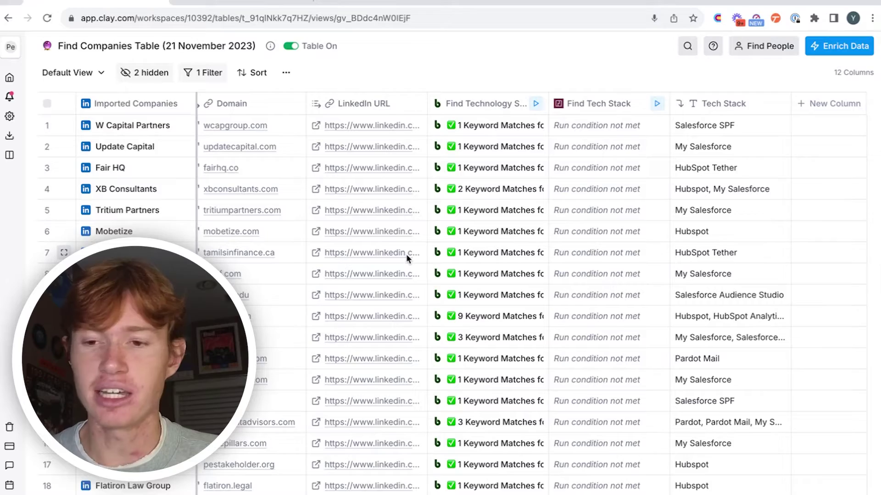
pyautogui.click(10, 77)
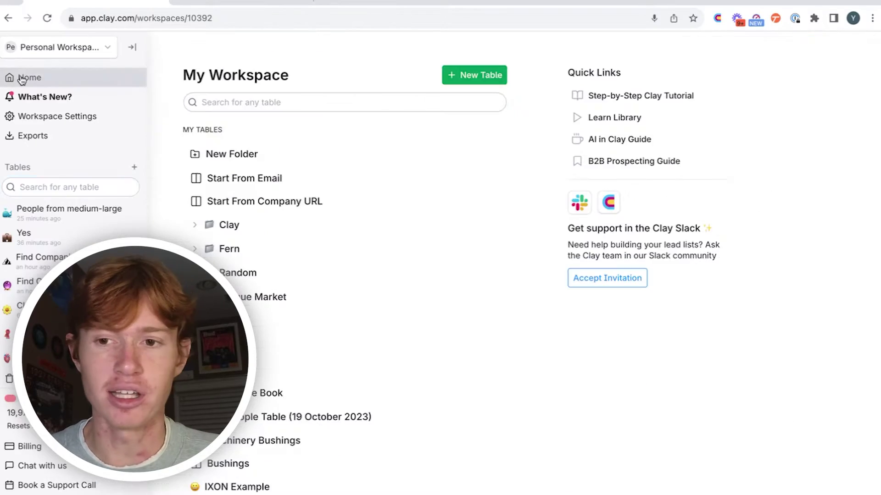
# Step: Start a LinkedIn people search using companies from Find Companies Table (21 November 2023), Default View
pyautogui.click(470, 85)
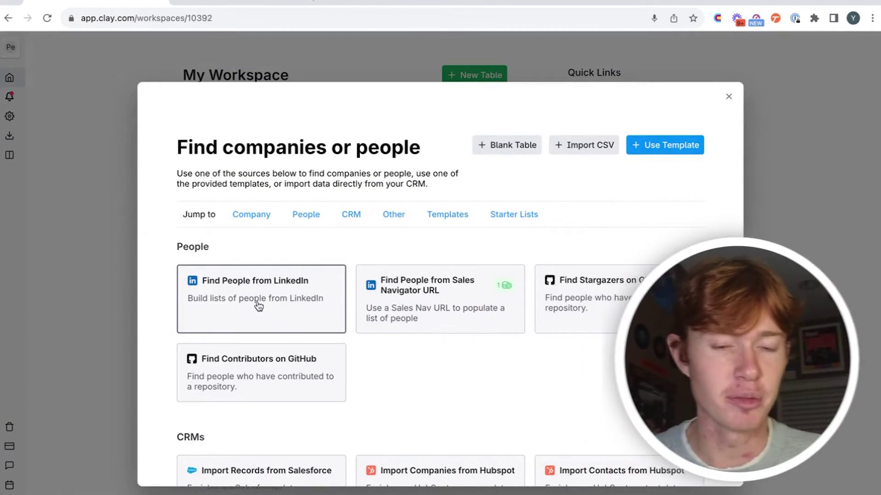
pyautogui.click(316, 301)
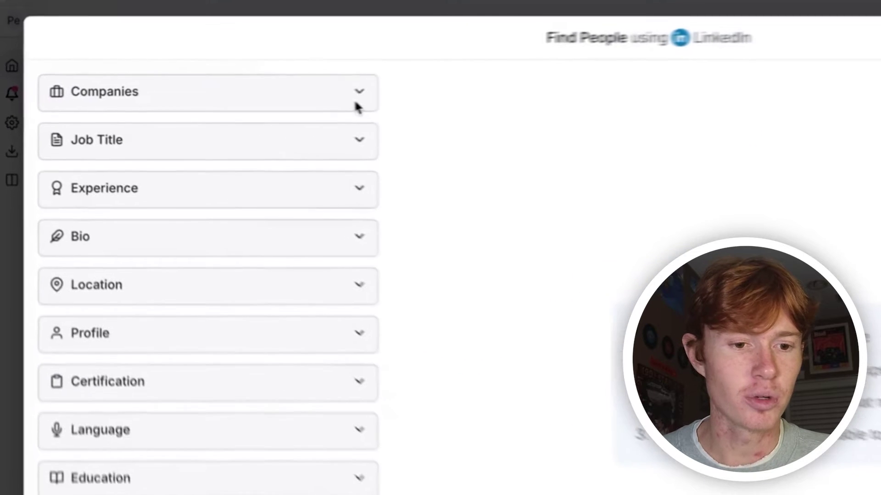
pyautogui.click(246, 93)
pyautogui.click(312, 220)
pyautogui.scroll(-10, 250, 405)
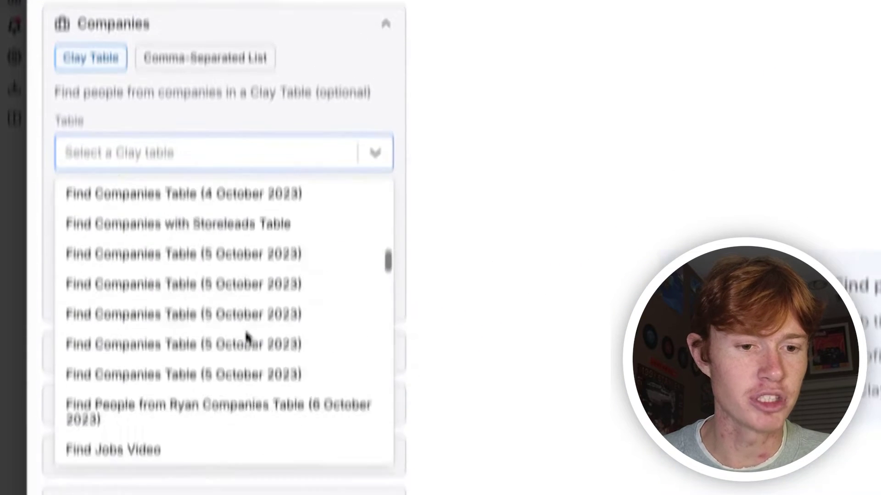
pyautogui.scroll(10, 246, 407)
pyautogui.scroll(-15, 187, 361)
pyautogui.scroll(-10, 187, 270)
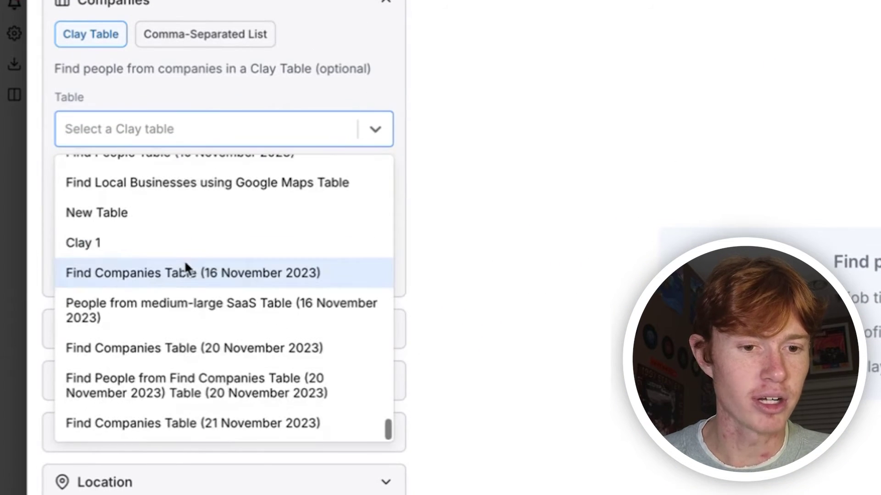
pyautogui.click(191, 422)
pyautogui.click(375, 268)
pyautogui.click(287, 342)
# Step: Paste the campaign's job title keywords as included titles and limit results to 3 per company
pyautogui.scroll(-4, 382, 342)
pyautogui.click(226, 199)
pyautogui.scroll(-2, 196, 242)
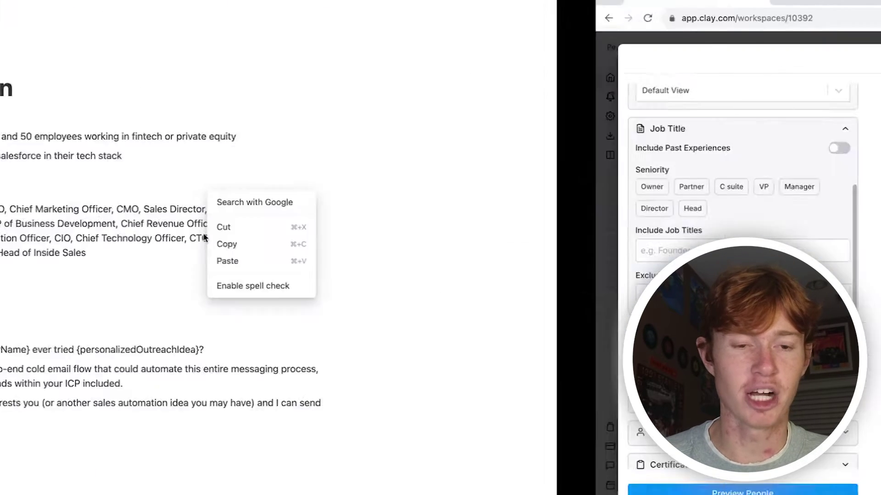
pyautogui.moveTo(416, 253); pyautogui.dragTo(228, 212)
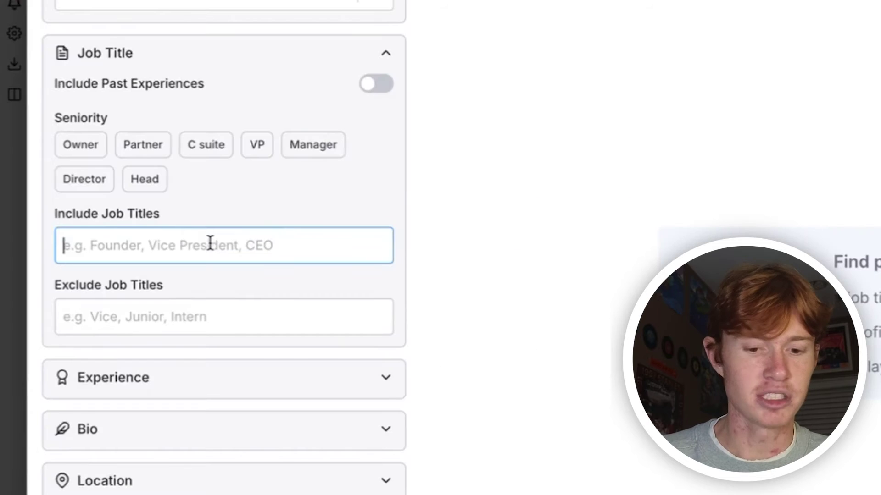
pyautogui.write('Chief Sales Officer, CSO, Chief Marketing Officer, CMO, Sales Director, Sales Manager, Director of Sales Operations, VP of Business Development, Chief Revenue Officer, Sales Enablement Manager, Chief Information Officer, CIO, Chief Technology Officer, CTO, CEO, Chief Executive Officer, Head of CRM, Head of Inside Sales')
pyautogui.scroll(-4, 393, 289)
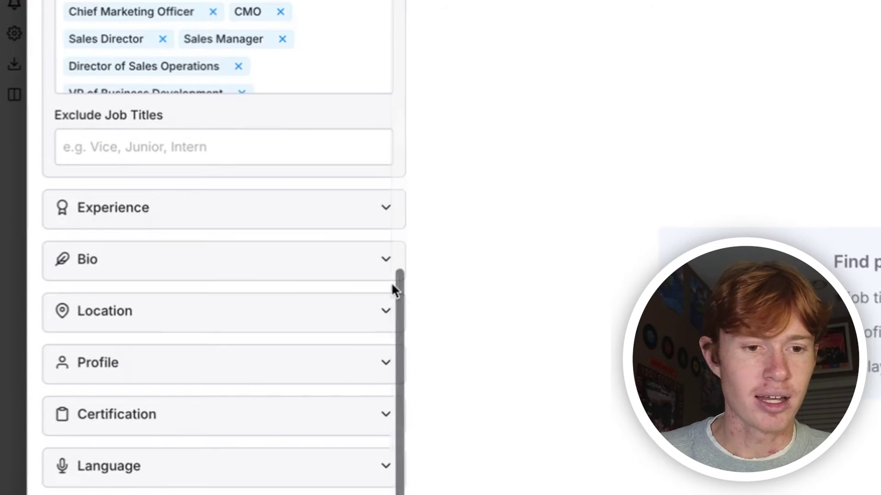
pyautogui.scroll(-5, 142, 321)
pyautogui.click(142, 450)
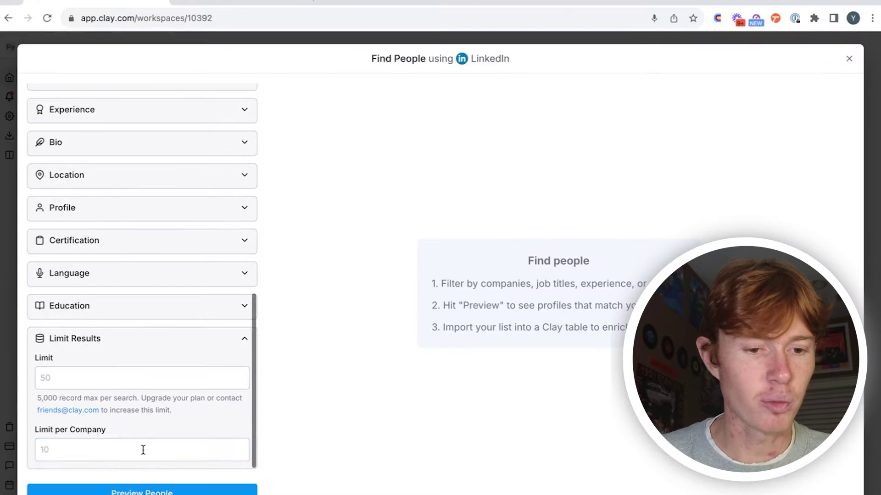
pyautogui.write('3')
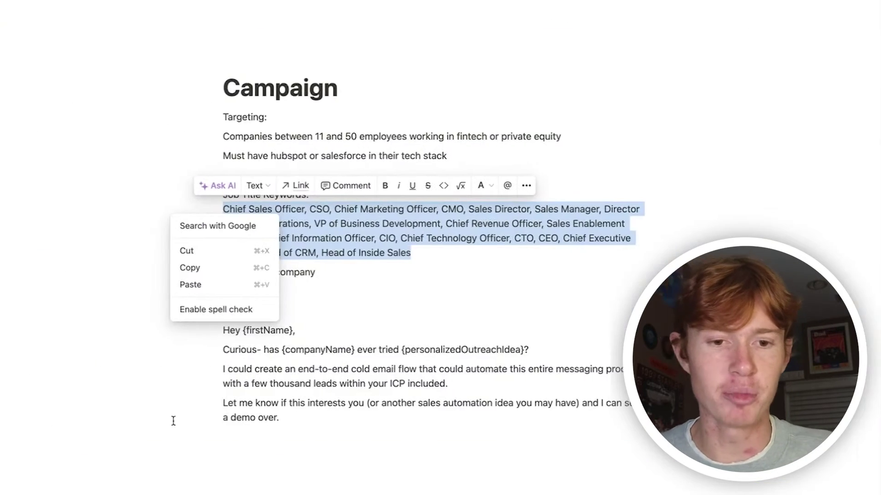
pyautogui.click(279, 270)
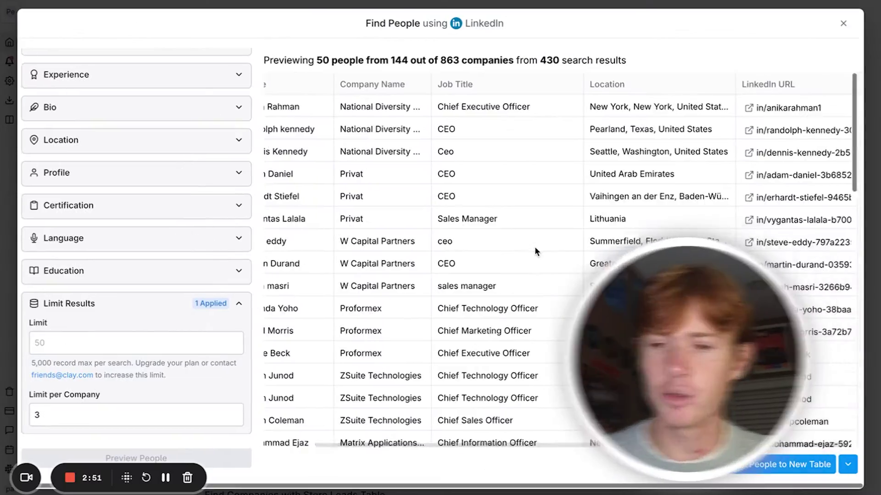
# Step: Review the people preview and import them into a new table
pyautogui.scroll(-10, 535, 246)
pyautogui.scroll(10, 535, 247)
pyautogui.hscroll(-3, 535, 246)
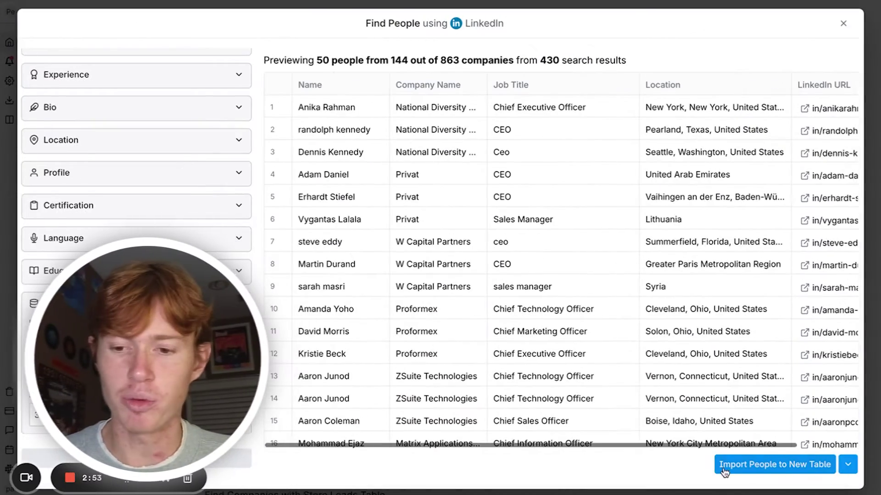
pyautogui.click(764, 467)
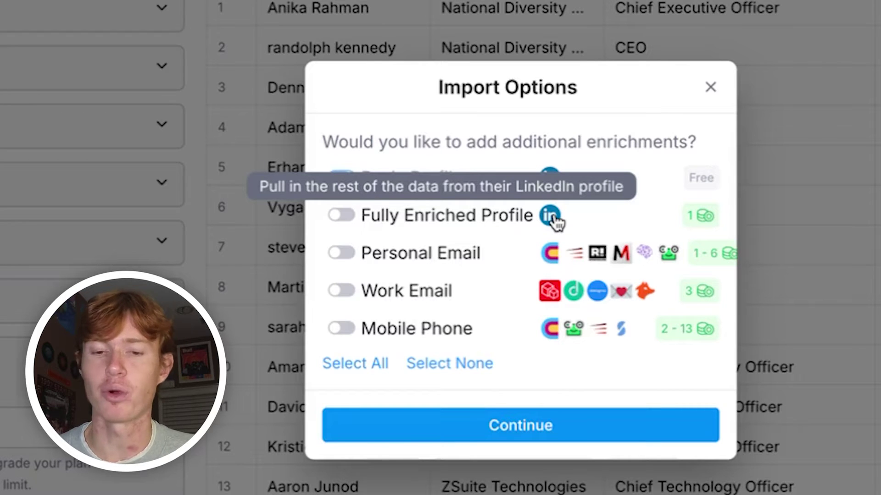
# Step: Import the people with Fully Enriched Profile turned on
pyautogui.click(341, 215)
pyautogui.click(520, 425)
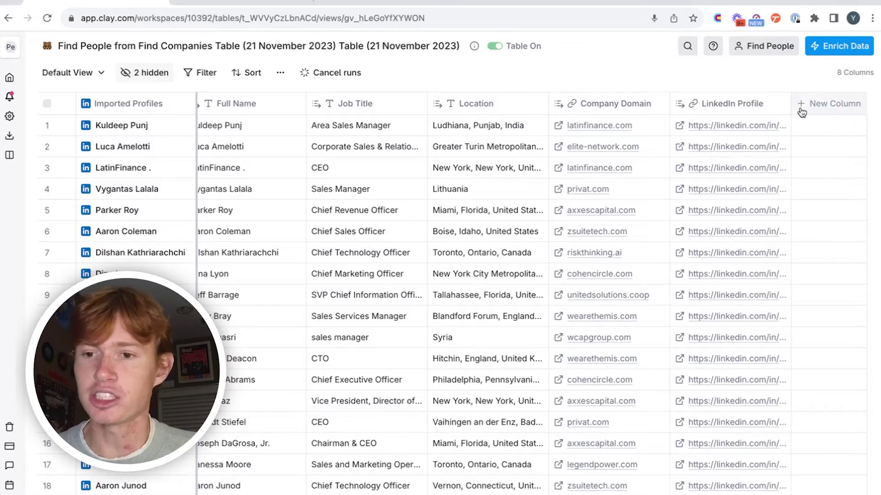
# Step: Add a Use AI enrichment column, found by searching 'openai'
pyautogui.click(801, 110)
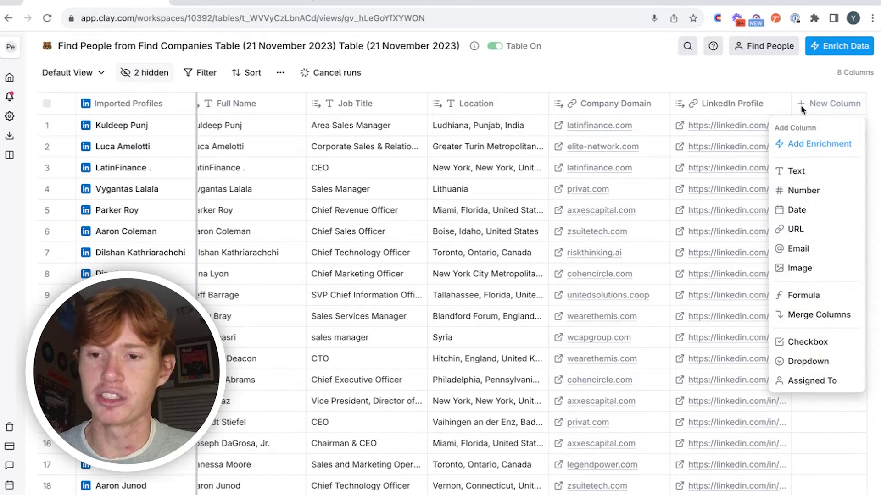
pyautogui.click(805, 144)
pyautogui.write('openai')
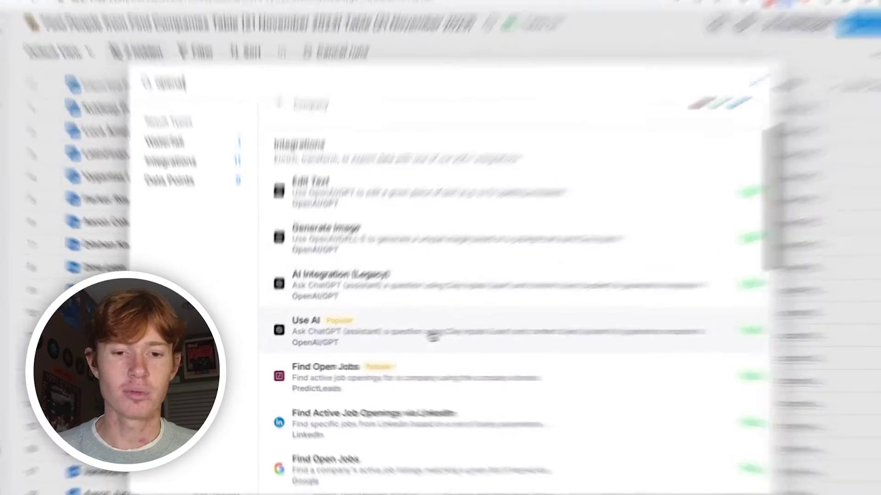
pyautogui.click(468, 265)
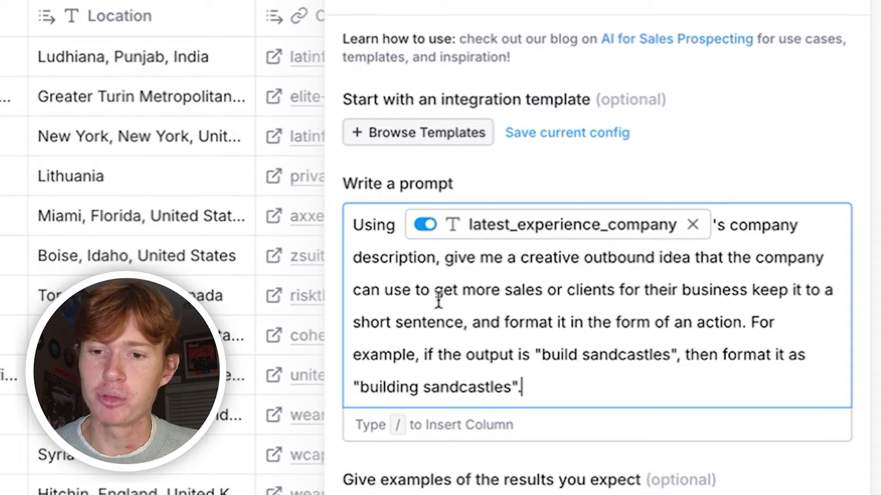
# Step: Edit the outbound-idea prompt to reference the company description and insert the Description column
pyautogui.scroll(-1, 491, 314)
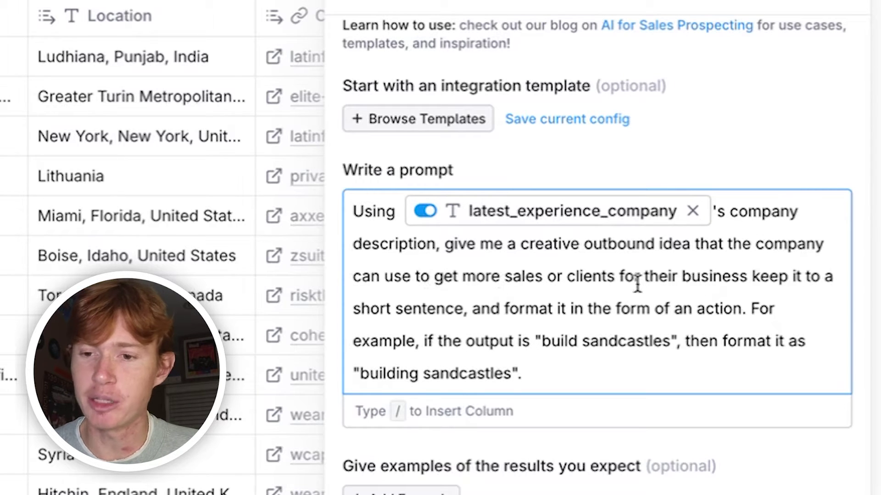
pyautogui.click(752, 282)
pyautogui.write('.')
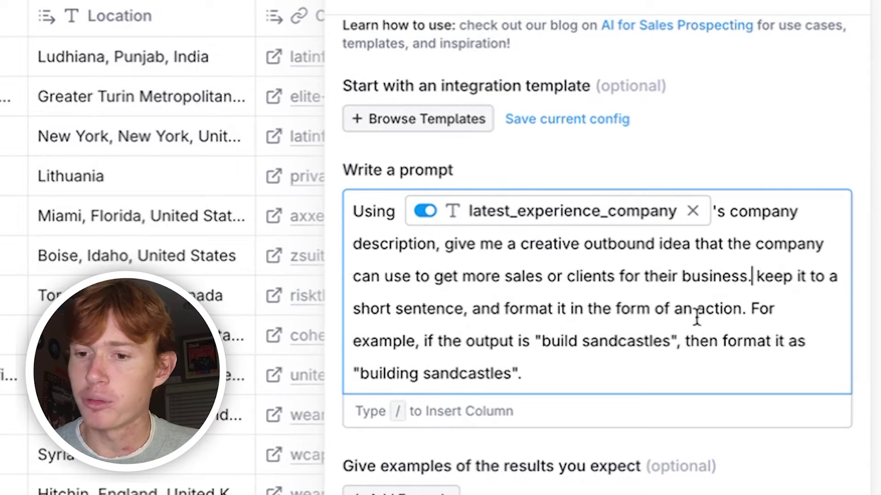
pyautogui.scroll(-1, 567, 349)
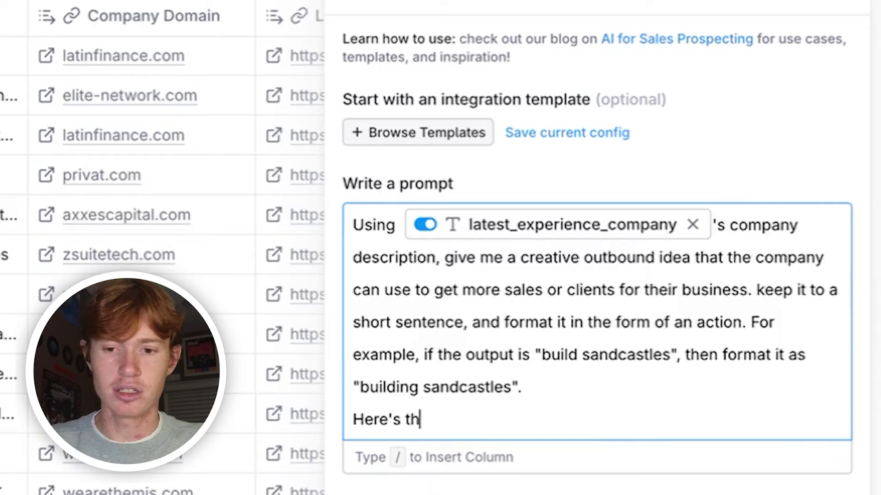
pyautogui.write('e company description:')
pyautogui.press('Return')
pyautogui.write('/')
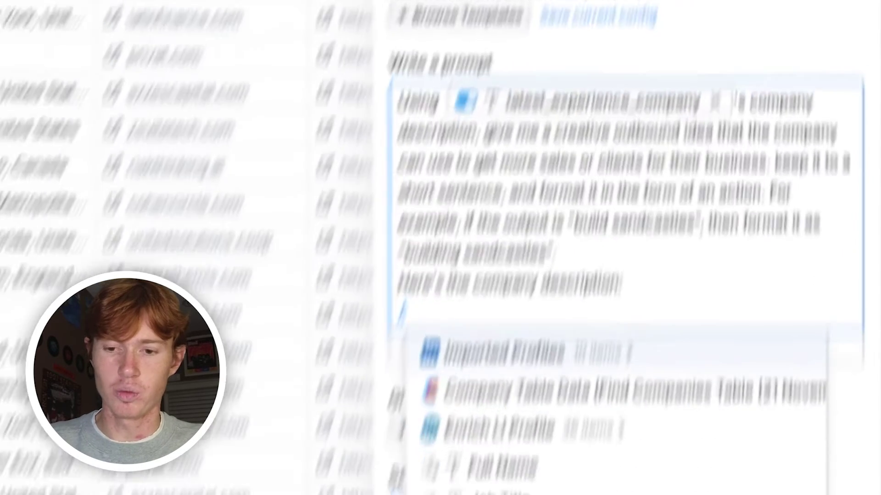
pyautogui.scroll(-2, 551, 377)
pyautogui.click(553, 468)
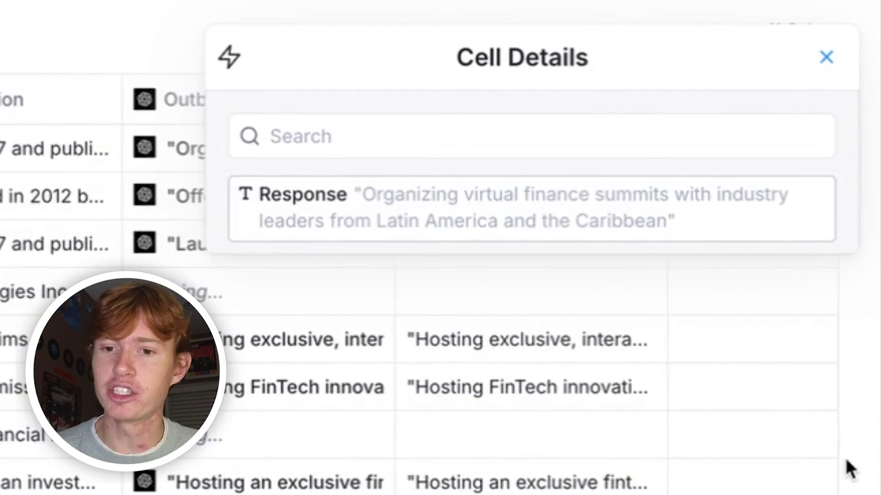
# Step: Close the cell details, check row 1's generated outbound idea, then close the panel
pyautogui.click(827, 58)
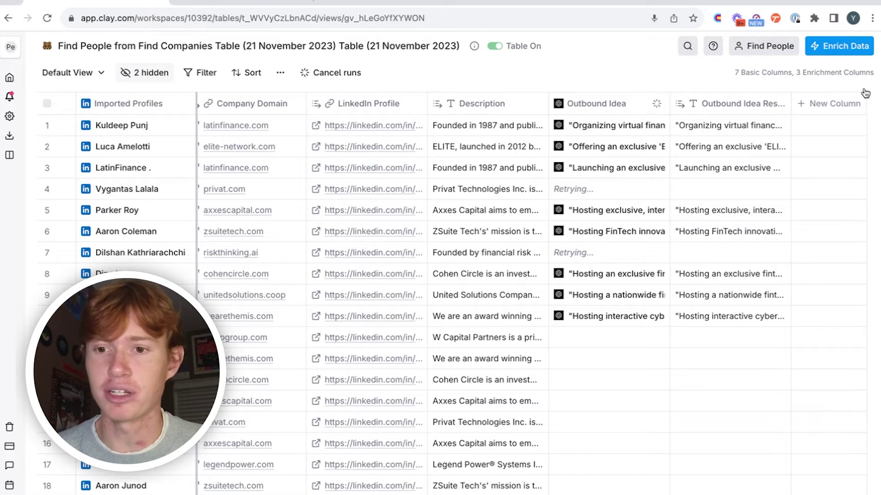
pyautogui.click(659, 126)
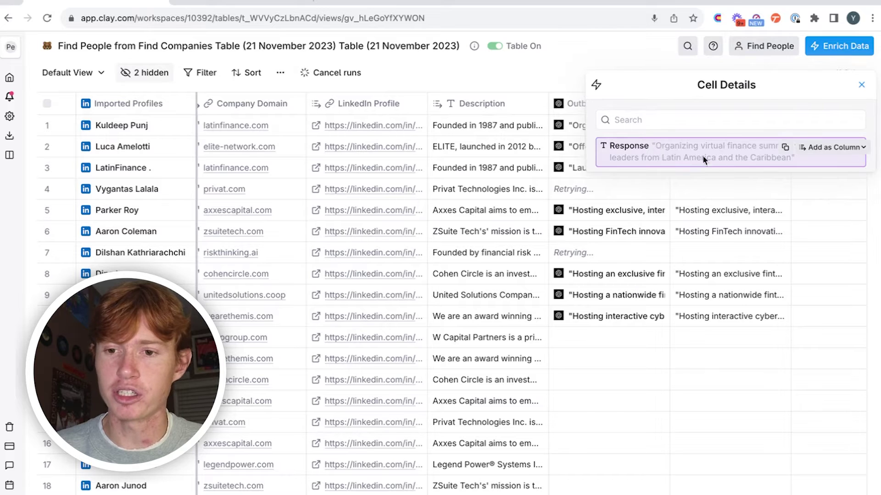
pyautogui.click(860, 85)
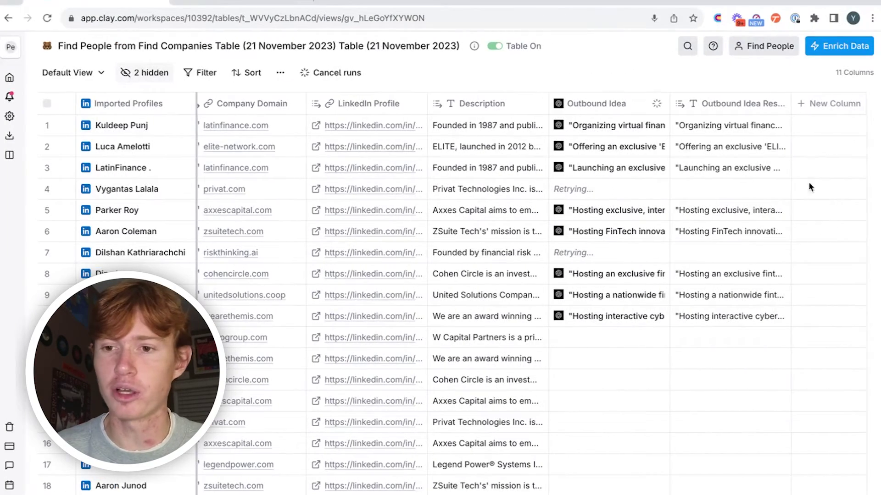
# Step: Add a formula column that lowercases Outbound Idea Response and strips out quotation marks
pyautogui.click(828, 112)
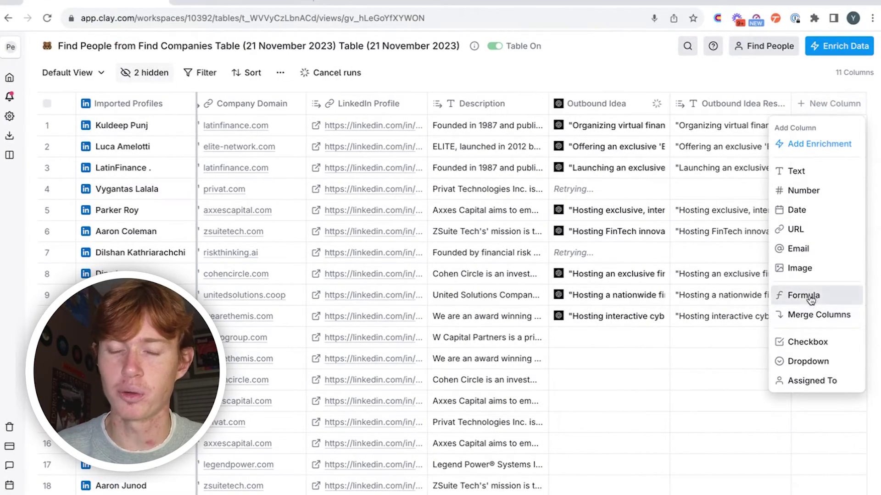
pyautogui.click(805, 294)
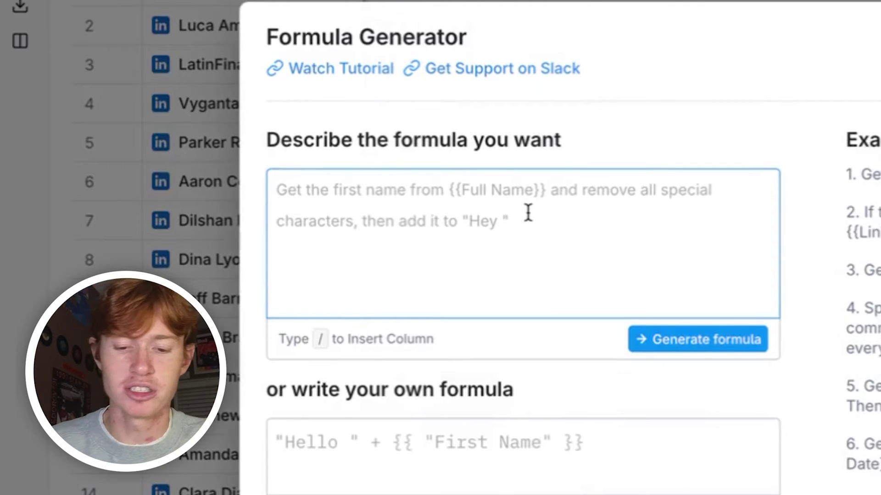
pyautogui.write('make ./')
pyautogui.press('Return')
pyautogui.moveTo(541, 205)
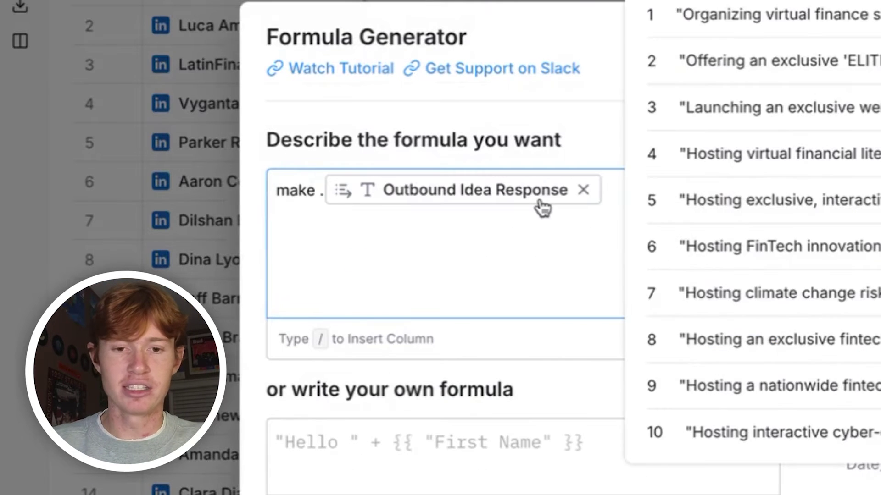
pyautogui.write('lovercase and take out any')
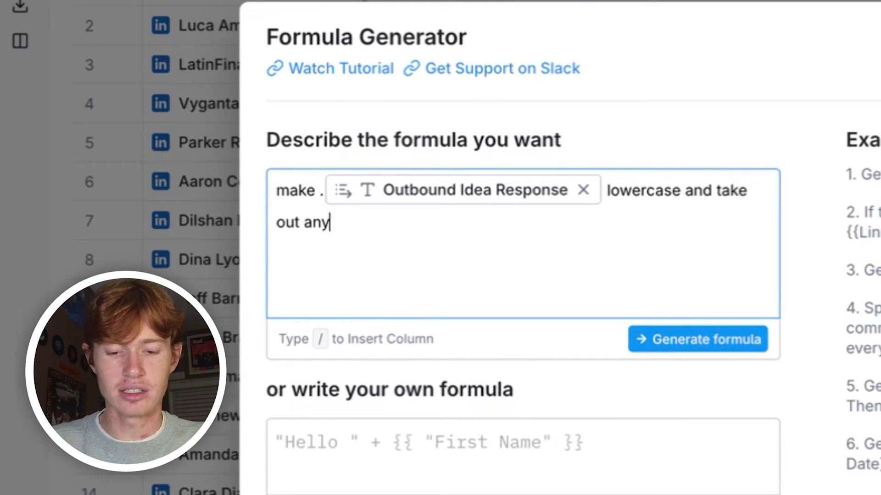
pyautogui.write('a')
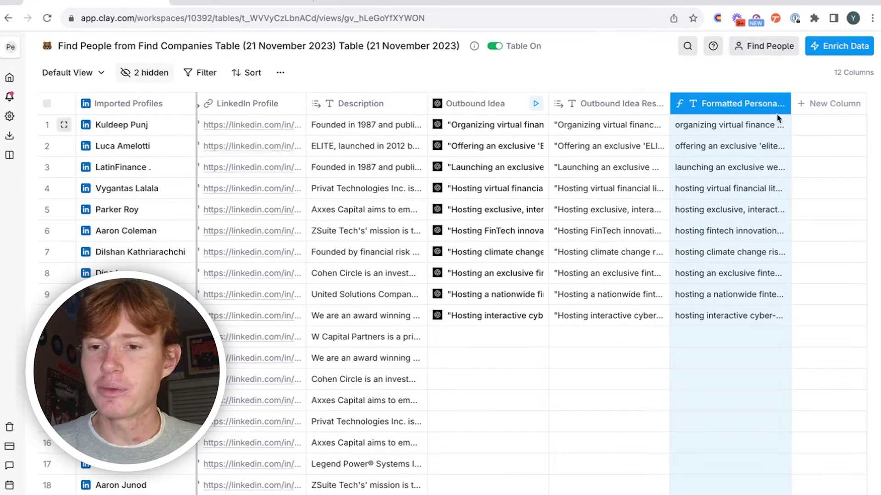
pyautogui.click(830, 103)
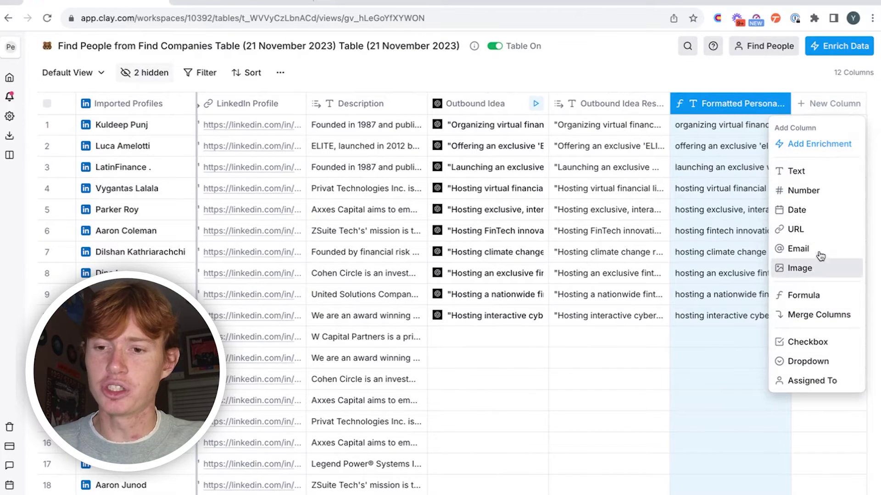
# Step: Create a formula column that takes the first word of Full Name as First Name
pyautogui.click(811, 296)
pyautogui.write('take the first word ou')
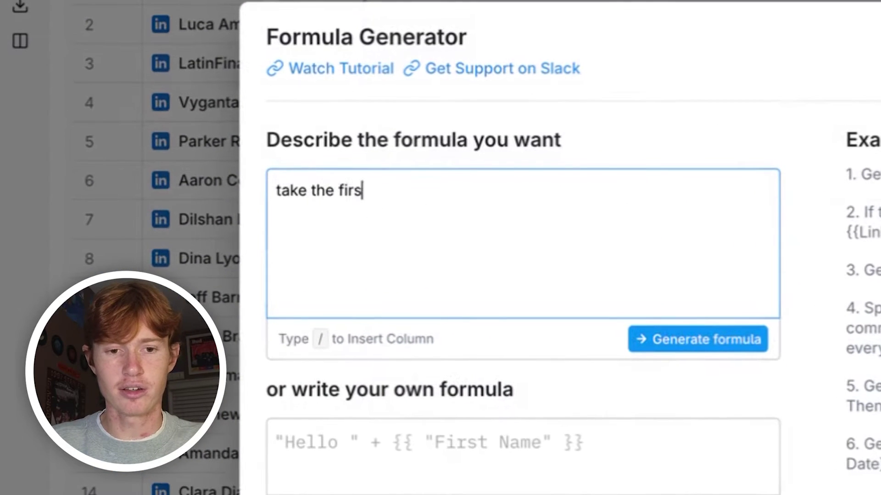
pyautogui.write('t fo')
pyautogui.press('BackSpace')
pyautogui.press('BackSpace')
pyautogui.press('BackSpace')
pyautogui.write('of /')
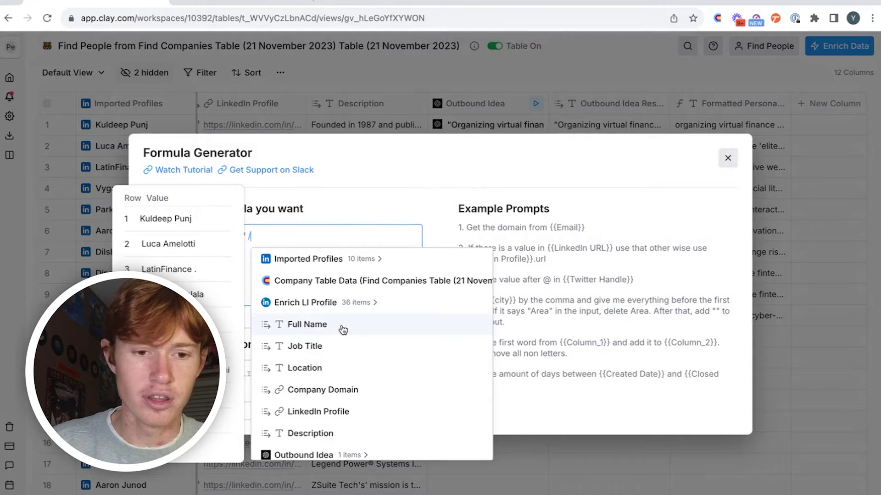
pyautogui.click(349, 327)
pyautogui.click(697, 339)
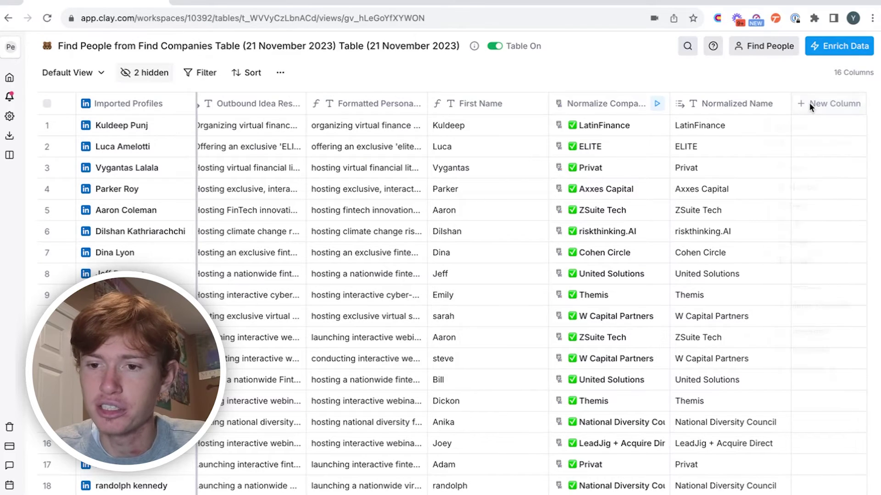
# Step: Add a Work Email waterfall enrichment using Full Name and Company Domain as its inputs
pyautogui.click(808, 103)
pyautogui.click(810, 145)
pyautogui.click(387, 197)
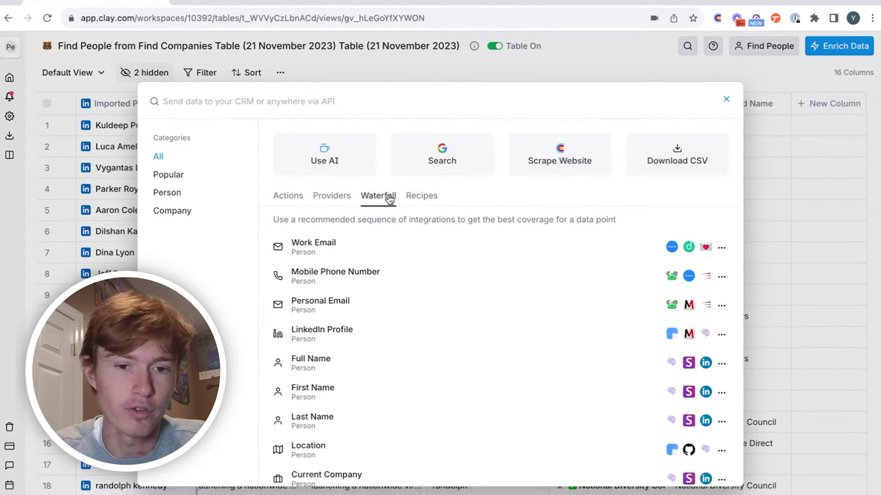
pyautogui.click(437, 246)
pyautogui.click(734, 328)
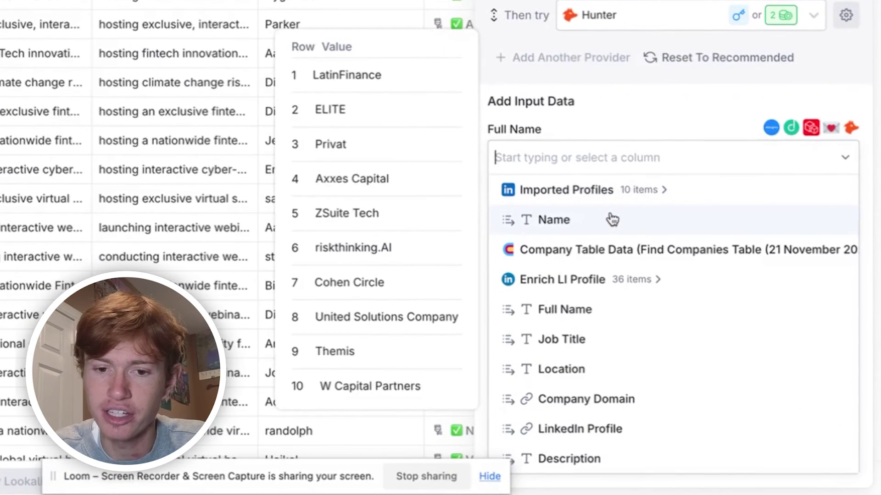
pyautogui.scroll(-1, 672, 271)
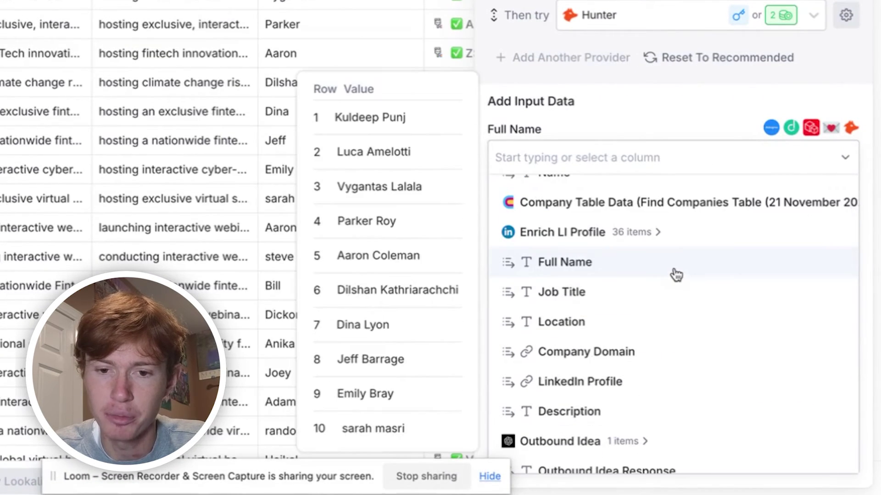
pyautogui.click(674, 274)
pyautogui.click(674, 230)
pyautogui.click(633, 297)
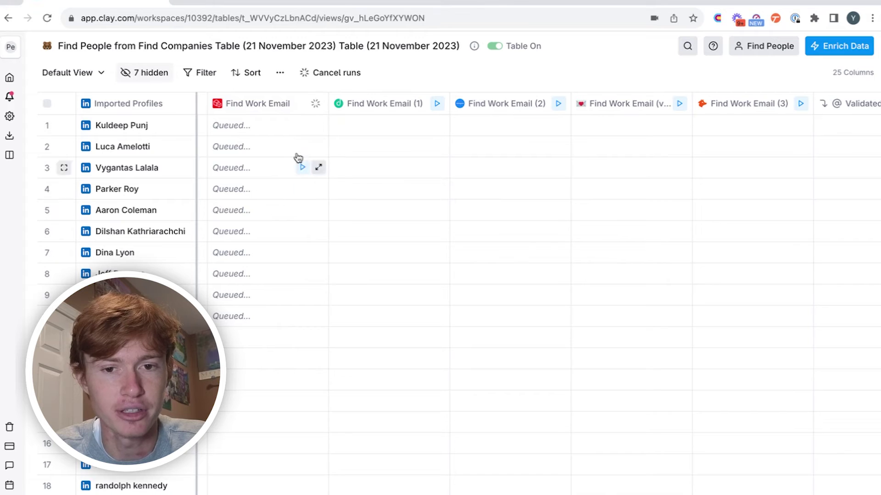
# Step: Check the Validated Work Email column, then download the table view as CSV
pyautogui.hscroll(2, 789, 165)
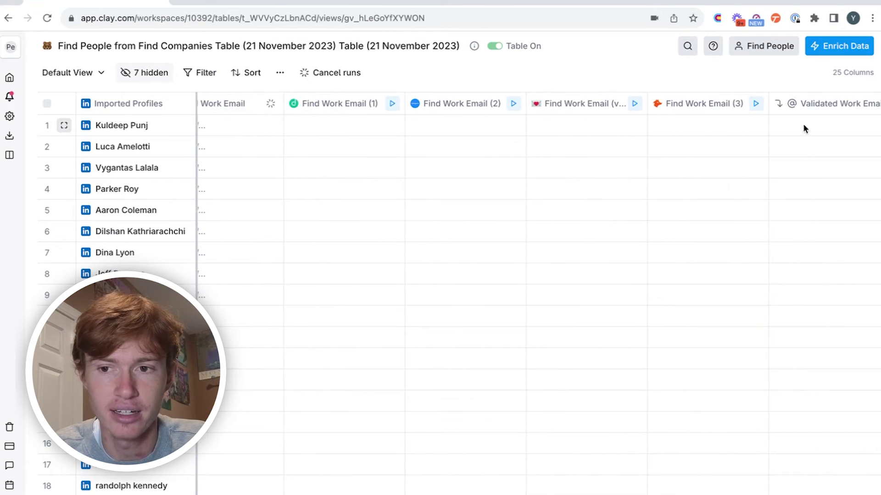
pyautogui.hscroll(2, 804, 152)
pyautogui.hscroll(-3, 800, 198)
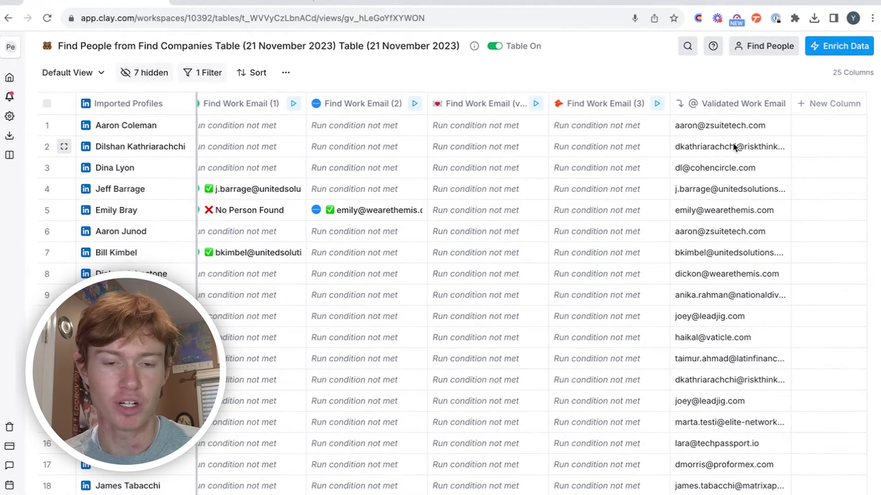
pyautogui.click(287, 73)
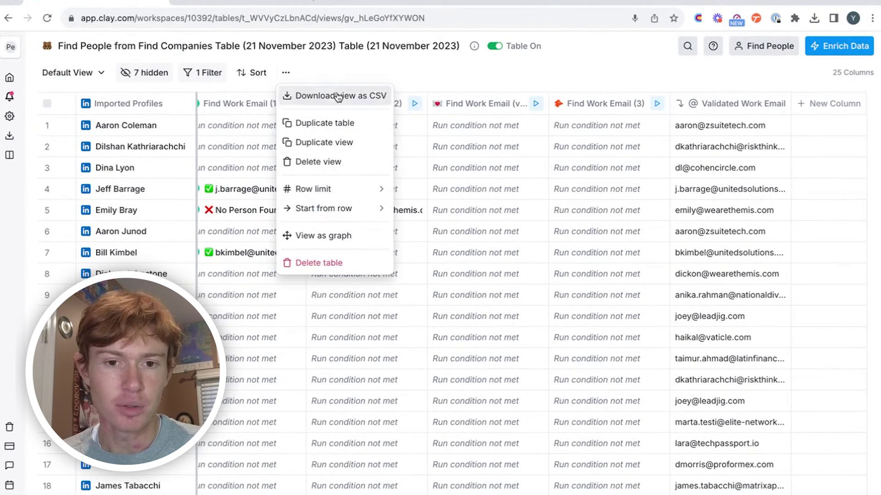
pyautogui.click(337, 95)
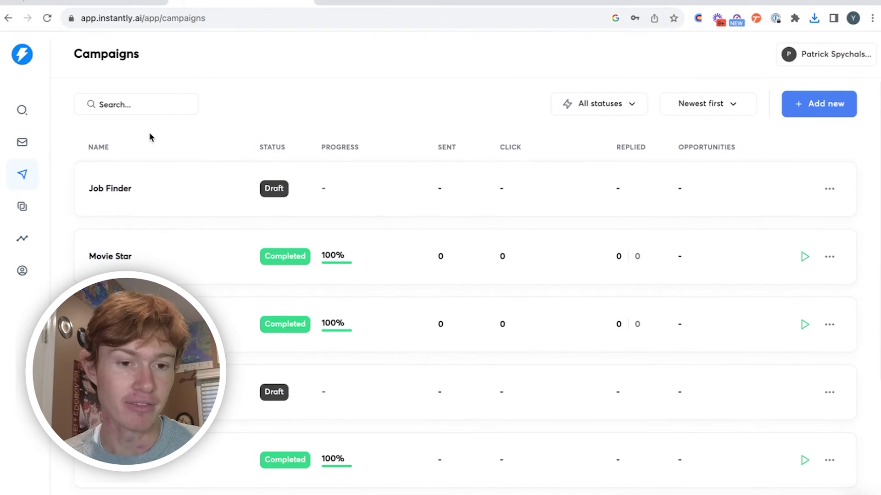
# Step: Create a new Instantly campaign named Test Campaign
pyautogui.click(830, 107)
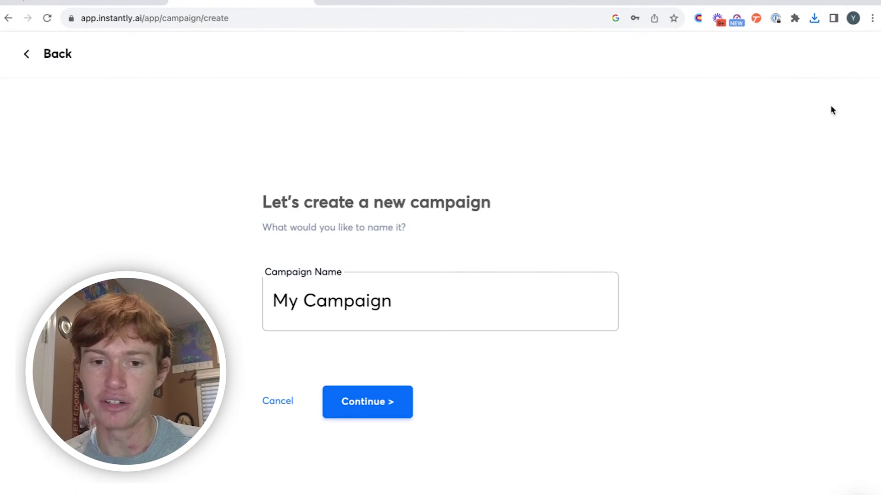
pyautogui.tripleClick(417, 293)
pyautogui.write('Test Campai')
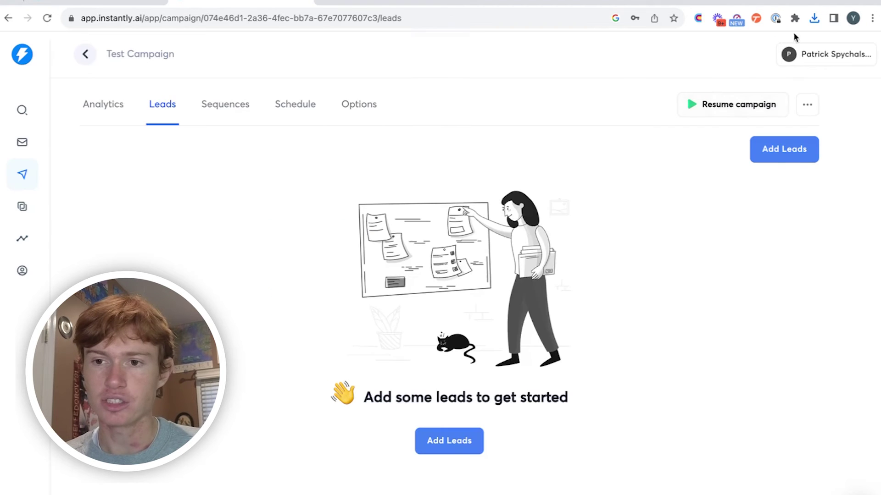
pyautogui.click(814, 19)
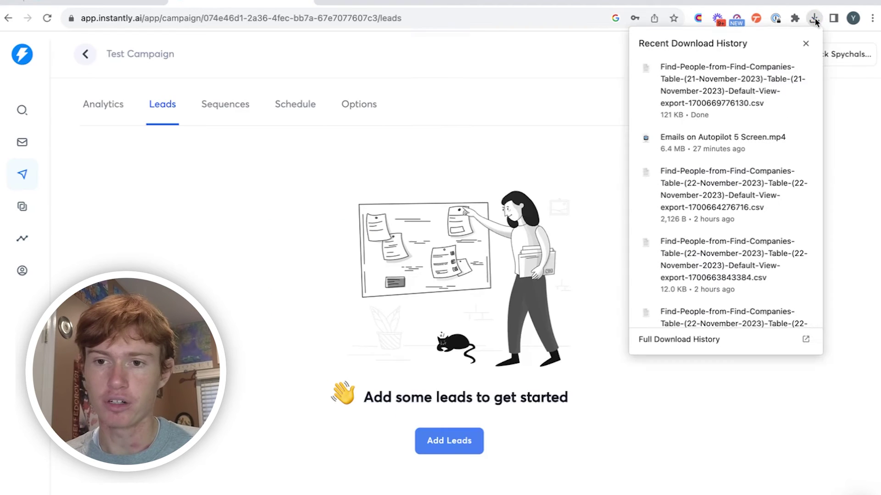
pyautogui.click(536, 169)
# Step: Add leads to the campaign by dropping in the exported lead CSV file
pyautogui.click(451, 441)
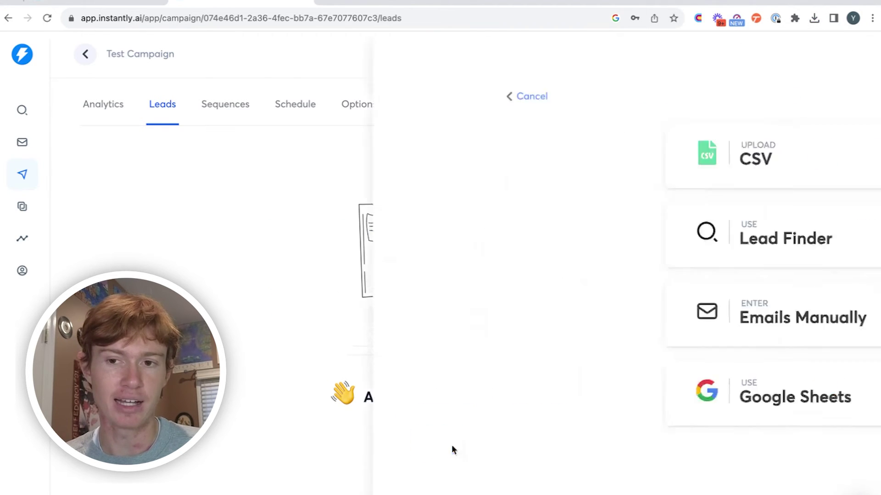
pyautogui.click(554, 166)
pyautogui.click(814, 19)
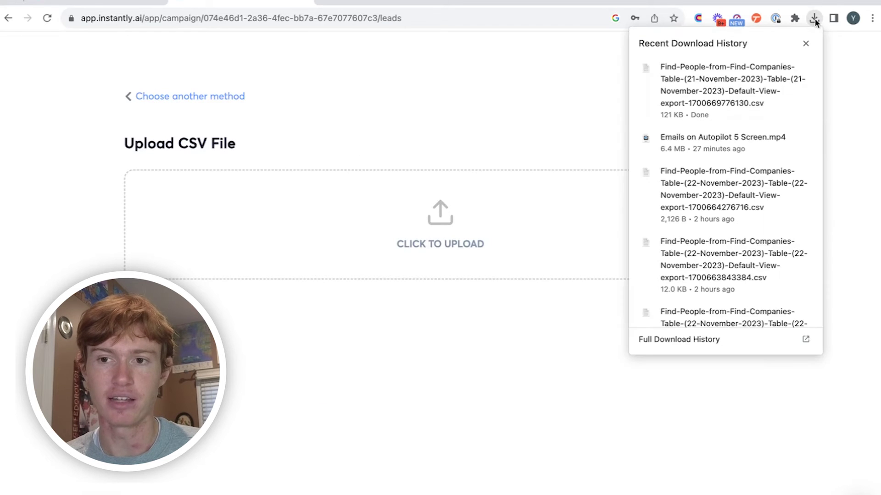
pyautogui.moveTo(655, 79); pyautogui.dragTo(480, 223)
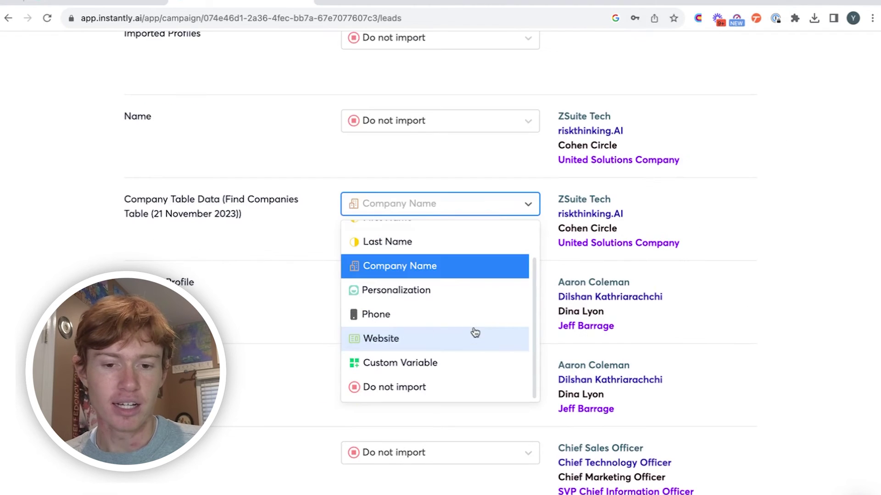
# Step: Skip the company table data column and import Formatted Personalization as a custom variable
pyautogui.click(453, 389)
pyautogui.scroll(-15, 454, 392)
pyautogui.scroll(-20, 454, 390)
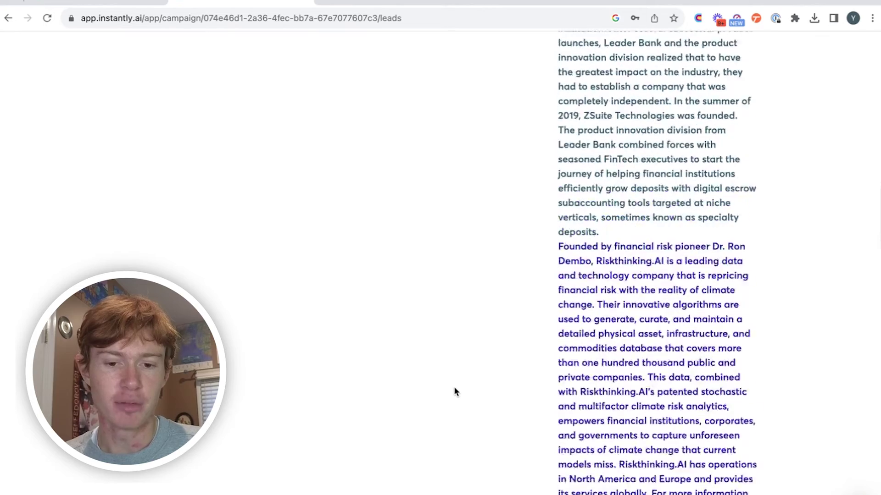
pyautogui.scroll(3, 454, 391)
pyautogui.scroll(-5, 454, 393)
pyautogui.click(454, 392)
pyautogui.scroll(-1, 422, 459)
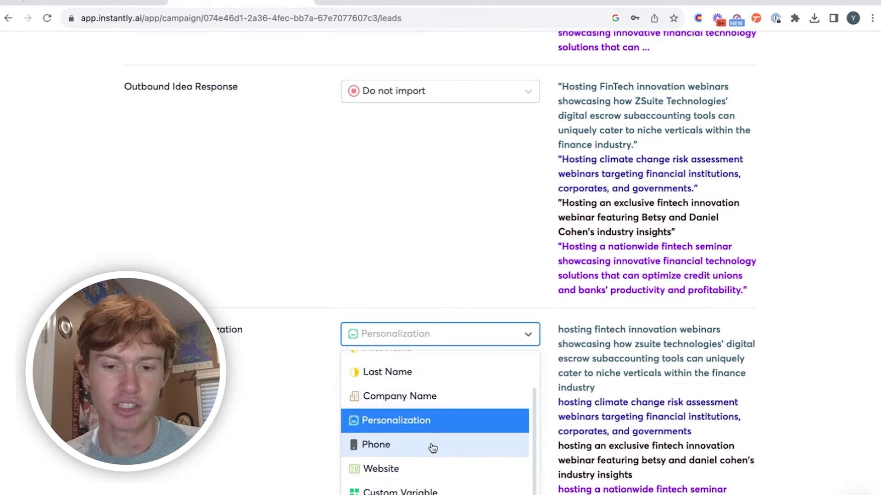
pyautogui.scroll(-3, 317, 454)
pyautogui.click(404, 393)
pyautogui.scroll(-5, 423, 424)
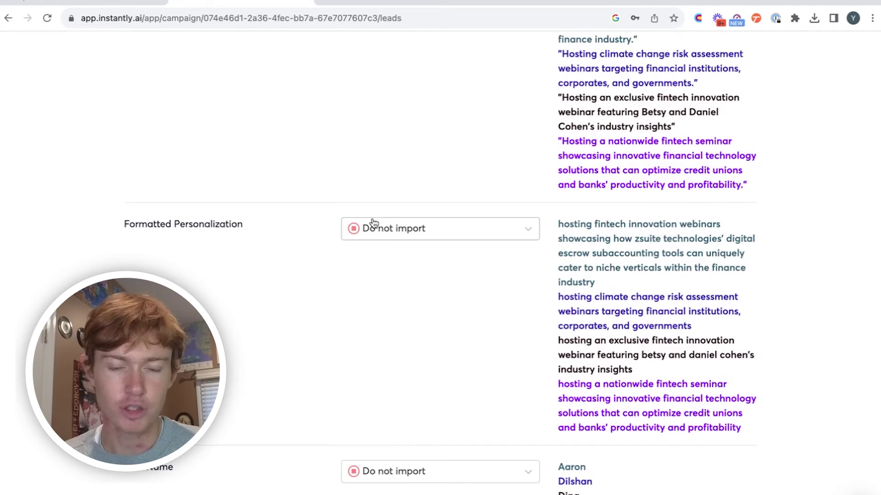
pyautogui.click(392, 234)
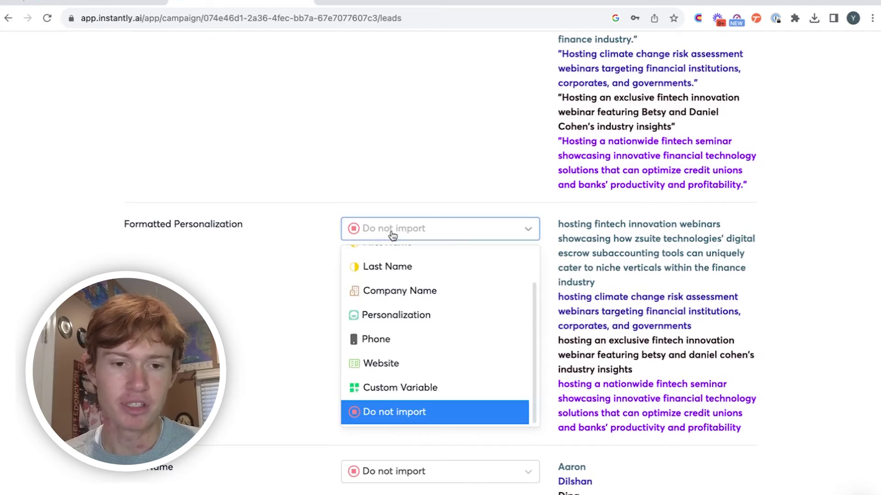
pyautogui.click(439, 390)
# Step: Map First Name and Validated Work Email columns, then upload all 106 leads
pyautogui.scroll(-5, 438, 393)
pyautogui.click(439, 229)
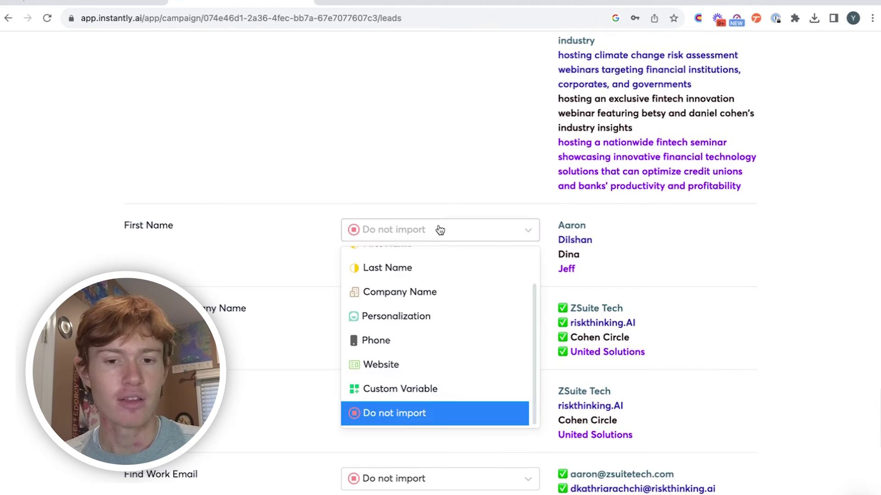
pyautogui.scroll(2, 435, 301)
pyautogui.click(427, 295)
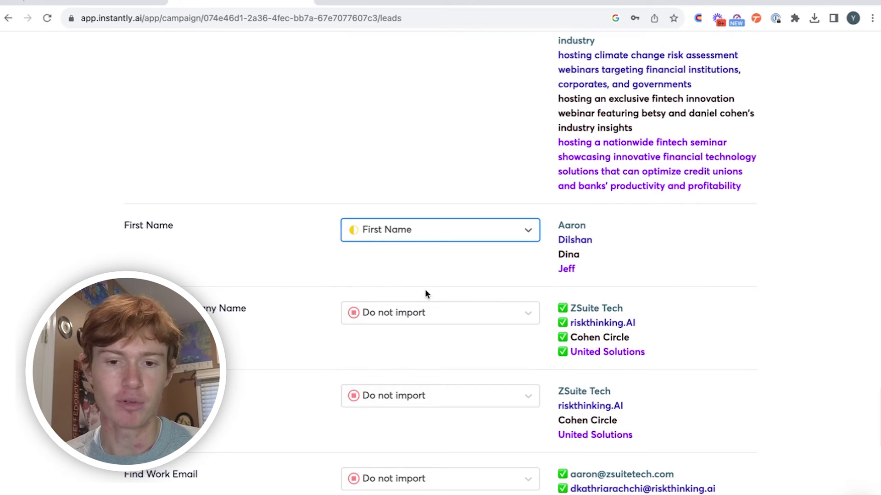
pyautogui.scroll(-8, 432, 391)
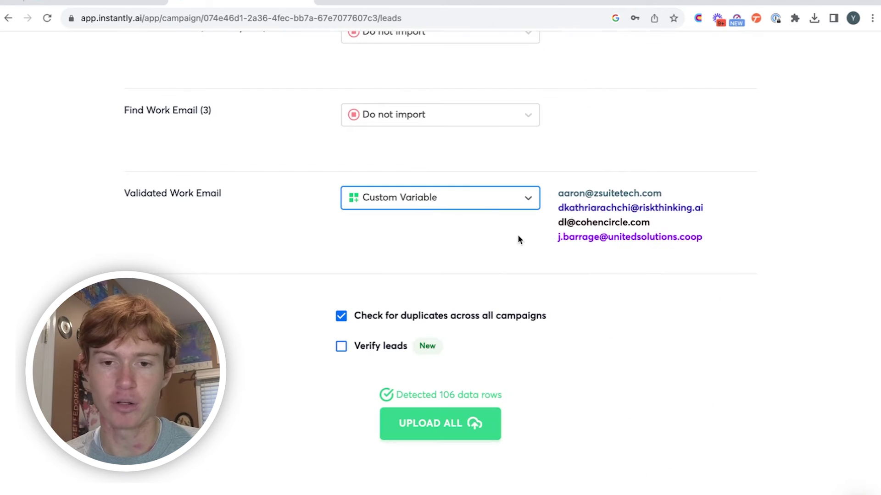
pyautogui.click(484, 202)
pyautogui.scroll(1, 429, 322)
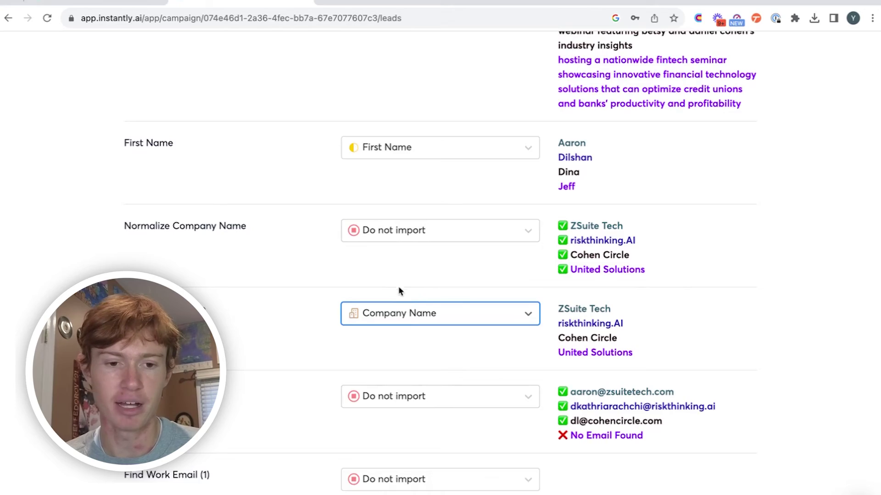
pyautogui.scroll(-10, 377, 316)
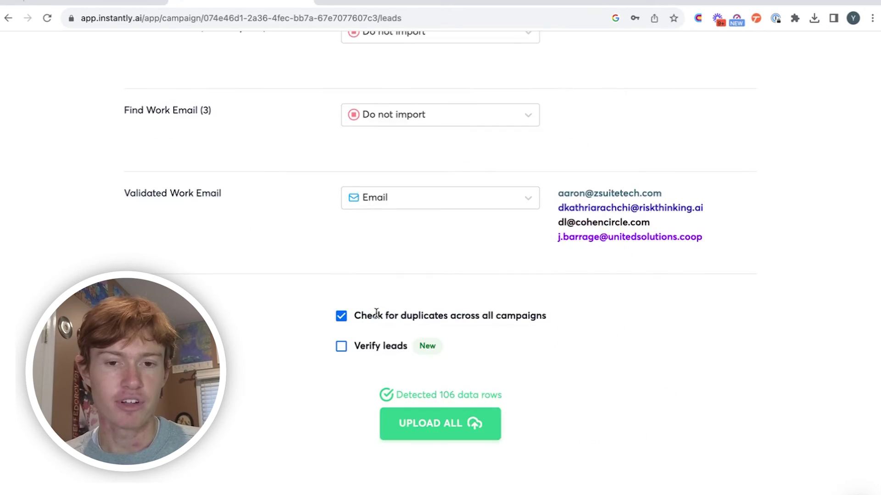
pyautogui.scroll(15, 376, 314)
pyautogui.scroll(-6, 376, 315)
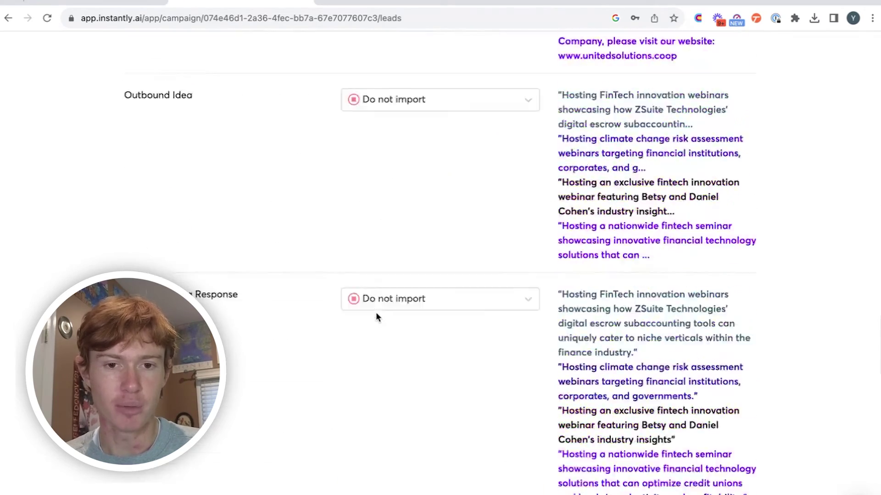
pyautogui.scroll(-10, 375, 317)
pyautogui.click(441, 433)
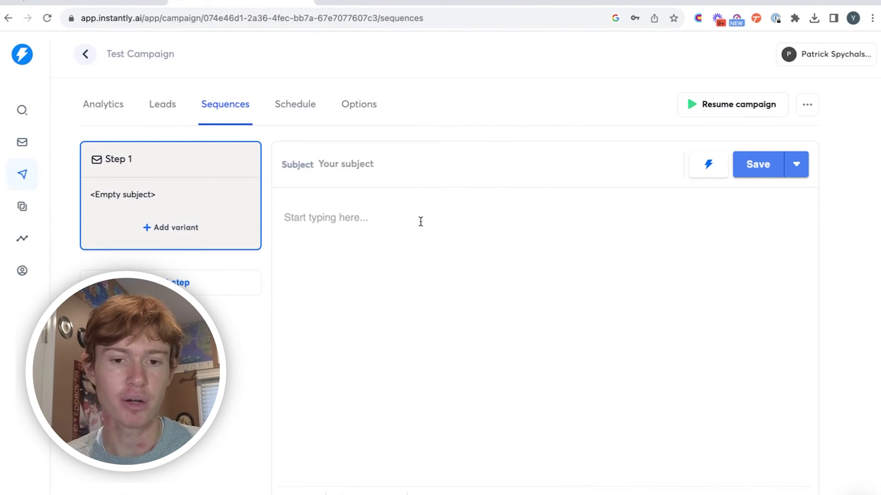
# Step: Give the Step 1 email the subject 'quick question' and paste in the prepared body
pyautogui.write('quick question')
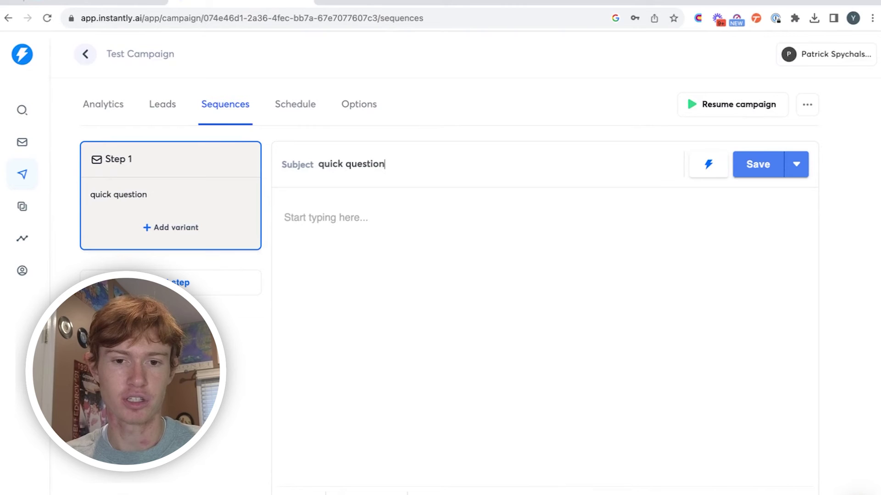
pyautogui.click(369, 218)
pyautogui.write('Hey {firstName}, Curious- has {companyName} ever tried {personalizedOutreachIdea}? I could create an end-to-end cold email flow that could automate this entire messaging process, with a few thousand leads within your ICP included. Let me know if this interests you (or another sales automation idea you may have) and I can send a demo over.')
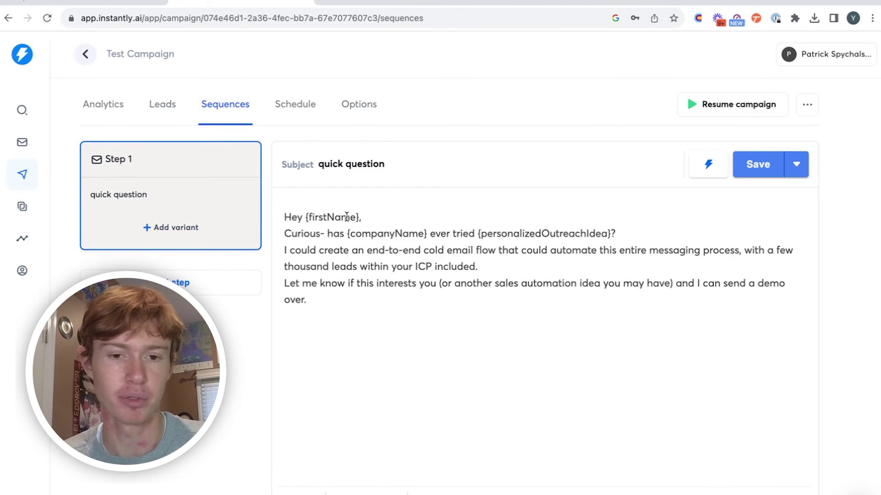
# Step: Replace the firstName and companyName placeholders with First Name and Company Name variables
pyautogui.moveTo(360, 217); pyautogui.dragTo(304, 217)
pyautogui.write('{,')
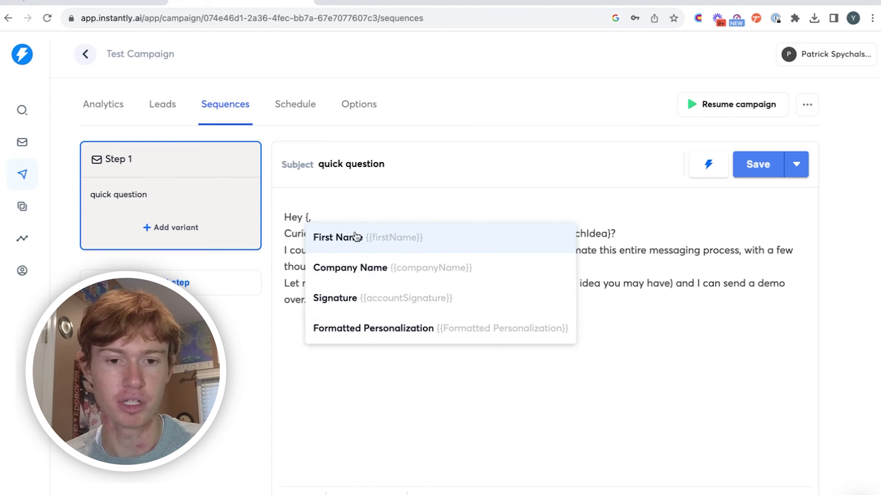
pyautogui.click(356, 237)
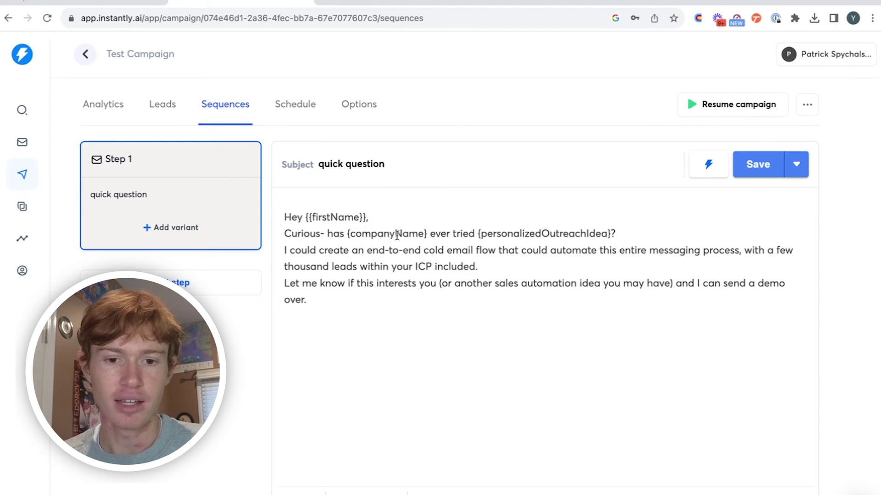
pyautogui.press('Return')
pyautogui.doubleClick(425, 249)
pyautogui.write('{{')
pyautogui.click(404, 299)
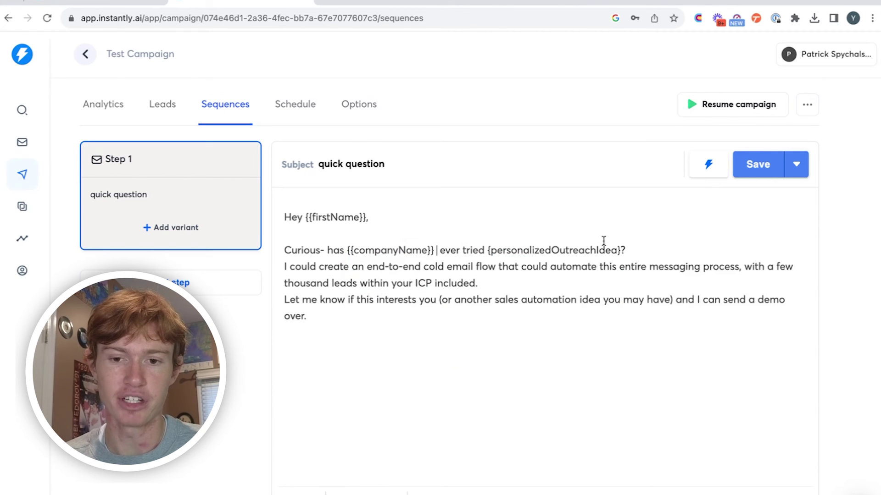
pyautogui.moveTo(621, 250); pyautogui.dragTo(495, 250)
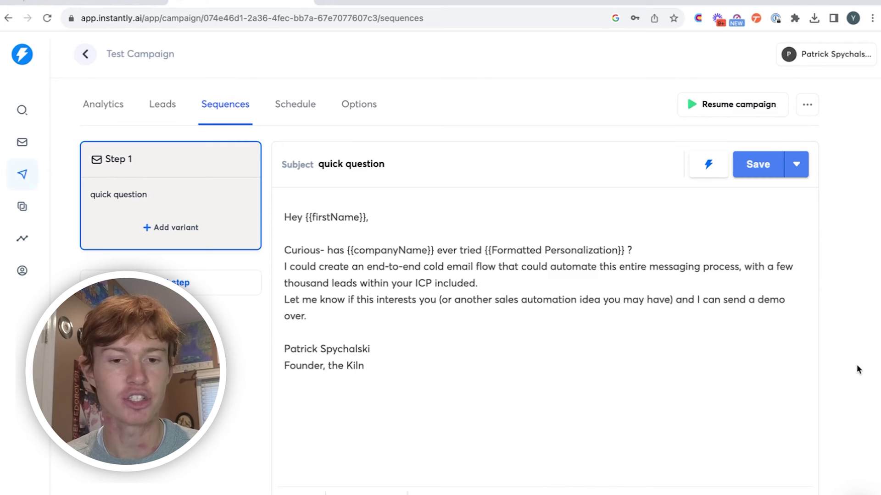
pyautogui.click(367, 489)
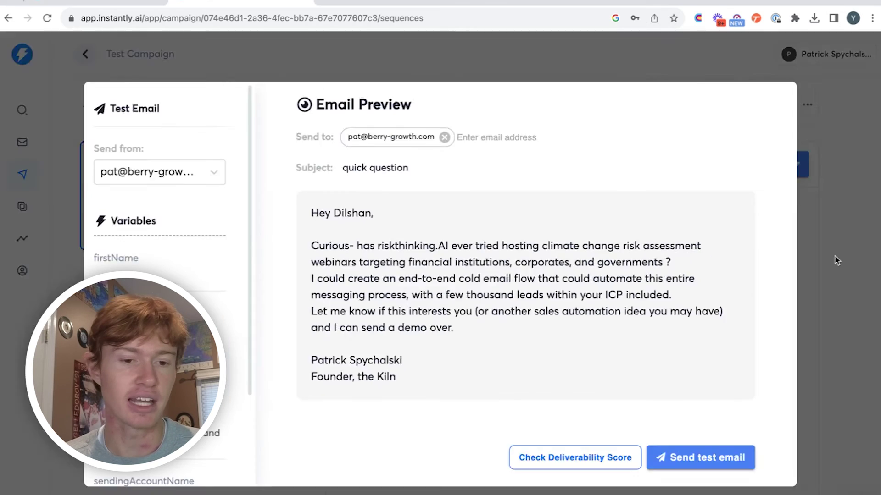
pyautogui.click(834, 255)
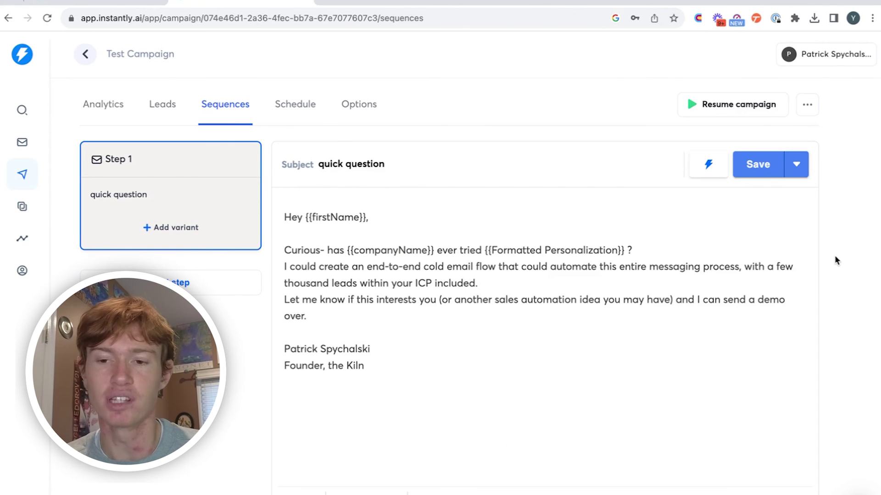